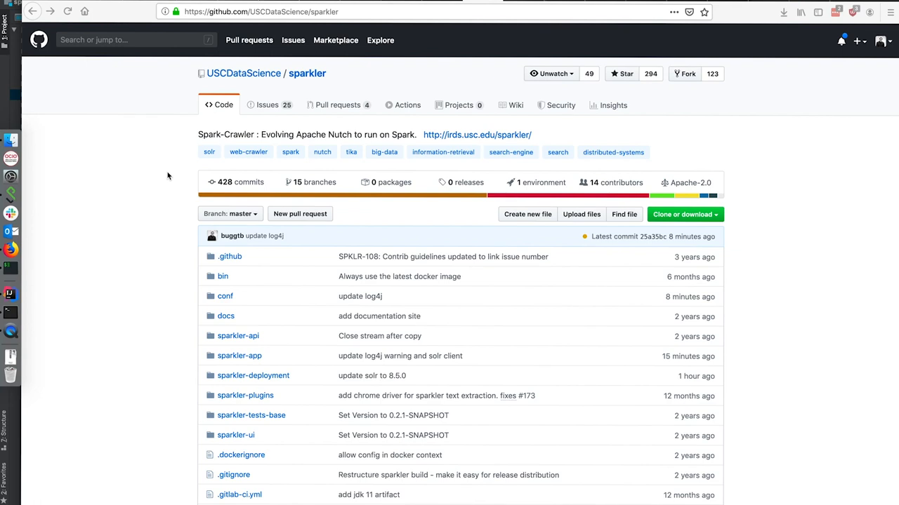
pyautogui.scroll(-3, 168, 175)
pyautogui.scroll(-12, 168, 175)
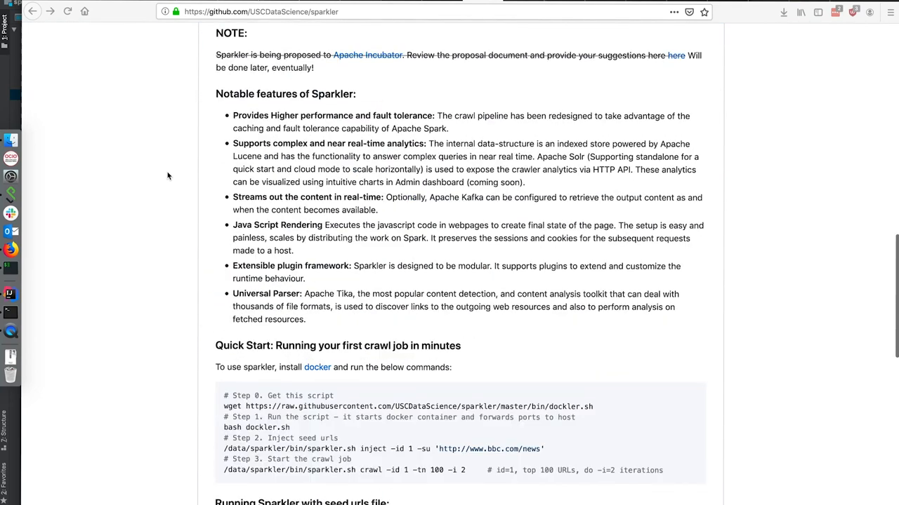
pyautogui.scroll(-3, 168, 175)
pyautogui.scroll(-3, 168, 176)
pyautogui.scroll(12, 167, 175)
pyautogui.scroll(2, 167, 176)
pyautogui.scroll(3, 167, 176)
pyautogui.scroll(2, 167, 176)
pyautogui.scroll(2, 167, 176)
pyautogui.scroll(3, 168, 176)
pyautogui.scroll(3, 168, 175)
pyautogui.scroll(2, 168, 176)
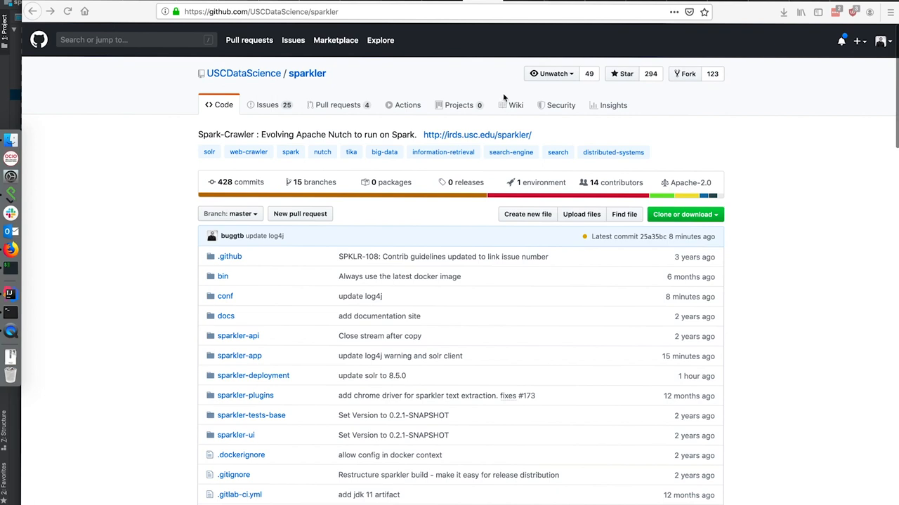
# Step: Navigate to the sparkler wiki's Build and Deploy page showing jar build requirements
pyautogui.click(509, 106)
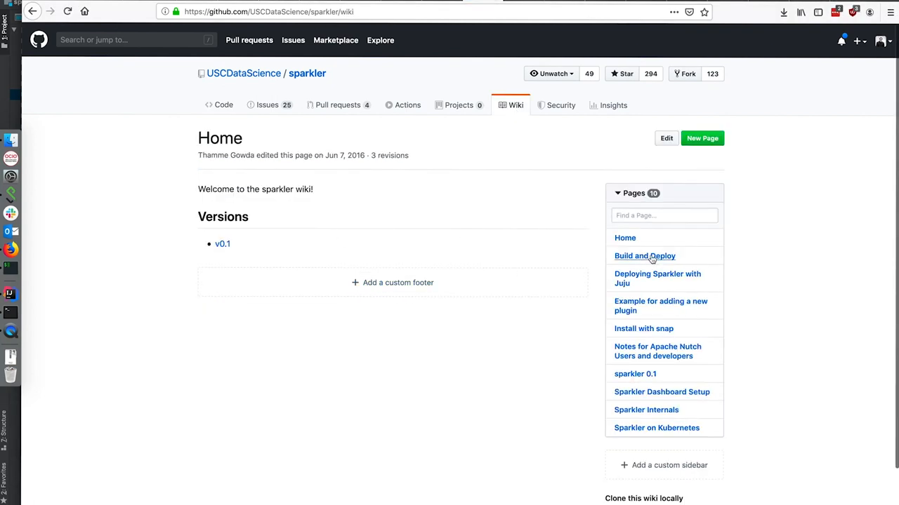
pyautogui.click(651, 258)
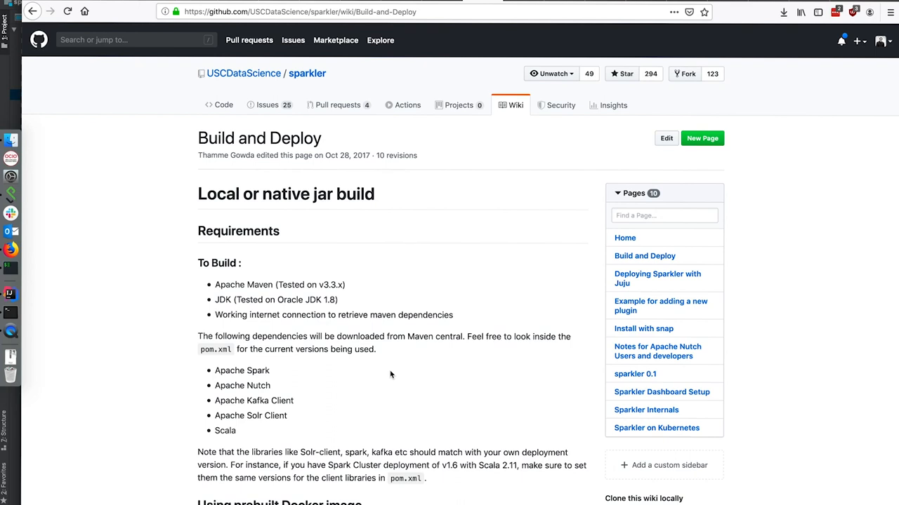
pyautogui.scroll(-3, 391, 374)
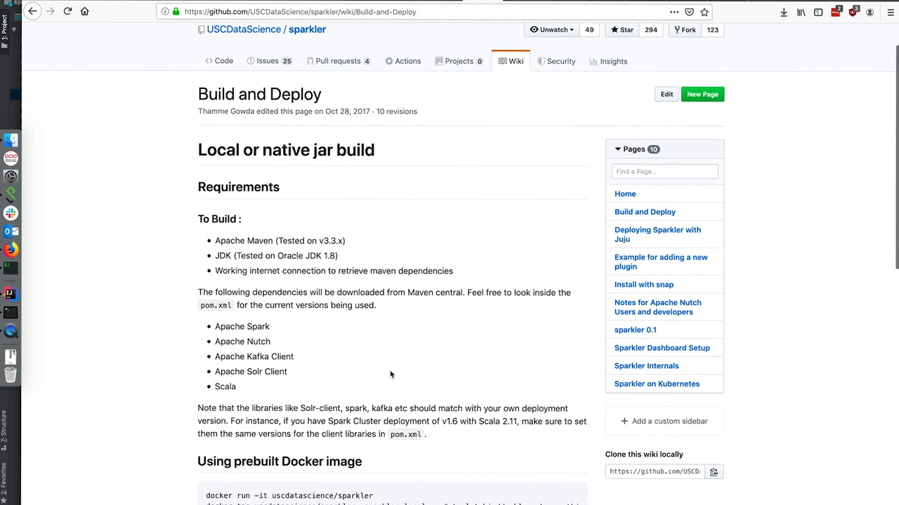
pyautogui.scroll(-1, 391, 374)
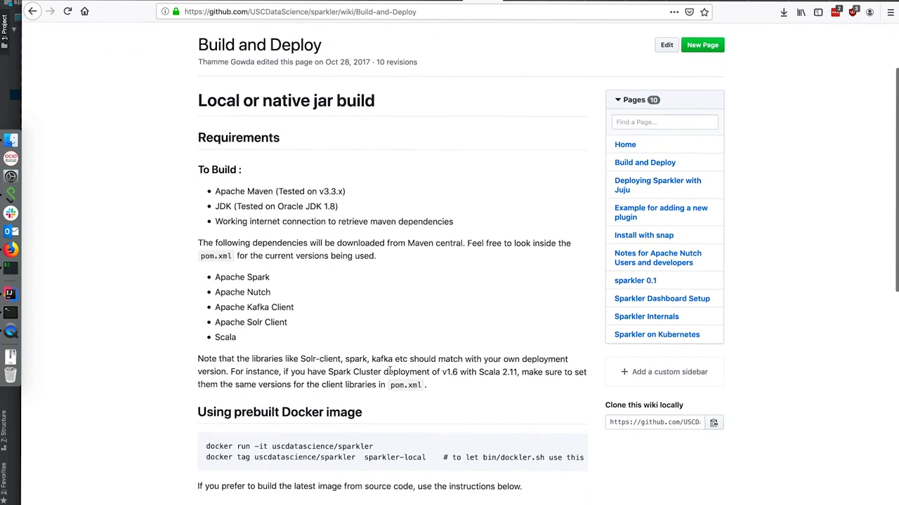
pyautogui.scroll(-3, 391, 372)
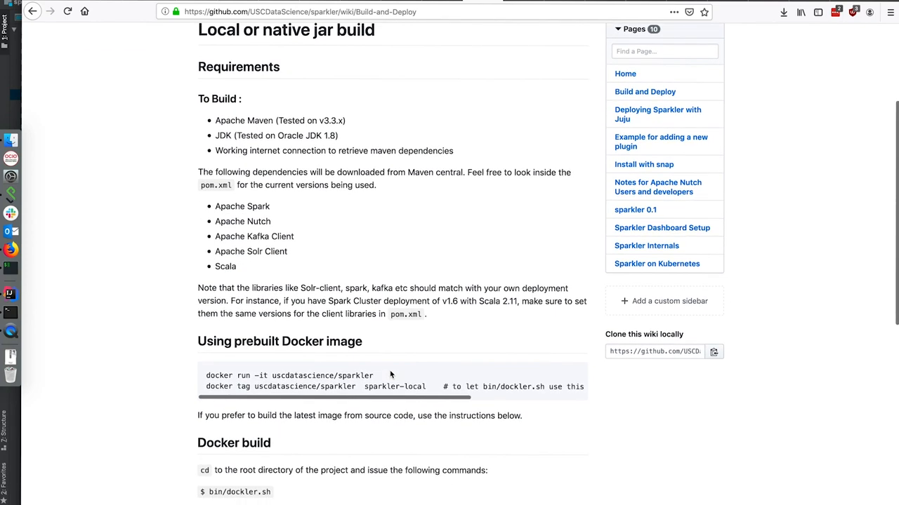
pyautogui.scroll(-1, 391, 375)
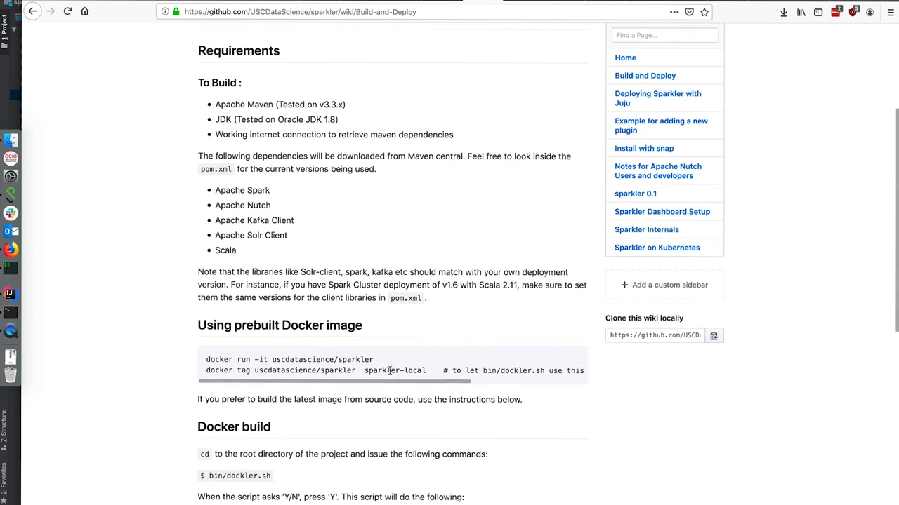
pyautogui.scroll(-1, 391, 374)
pyautogui.scroll(-1, 391, 374)
pyautogui.scroll(-2, 391, 374)
pyautogui.scroll(-1, 391, 374)
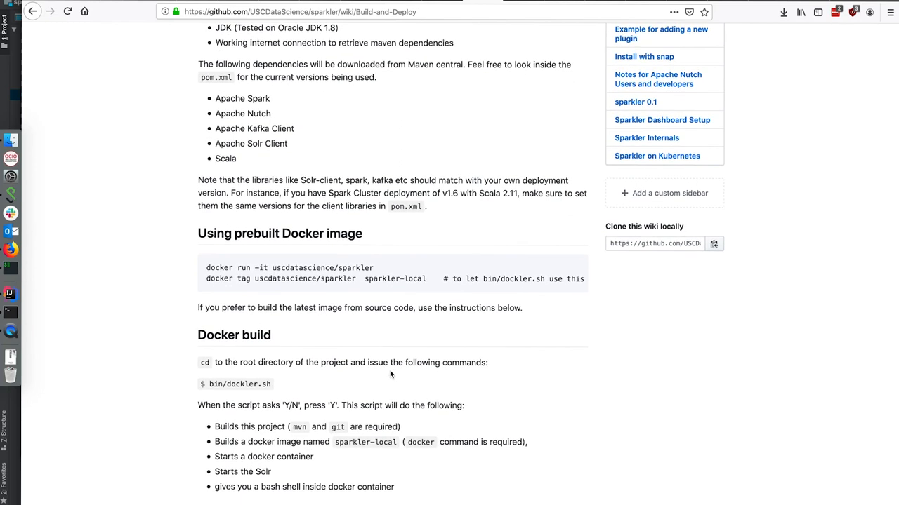
pyautogui.scroll(-1, 391, 374)
pyautogui.scroll(-1, 391, 374)
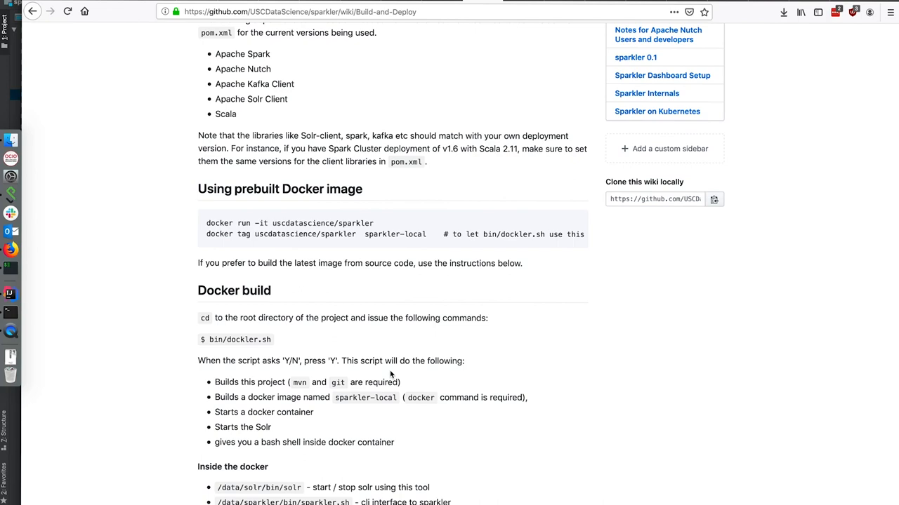
pyautogui.scroll(-4, 391, 375)
pyautogui.scroll(-4, 391, 375)
pyautogui.scroll(-2, 391, 374)
pyautogui.scroll(-2, 391, 374)
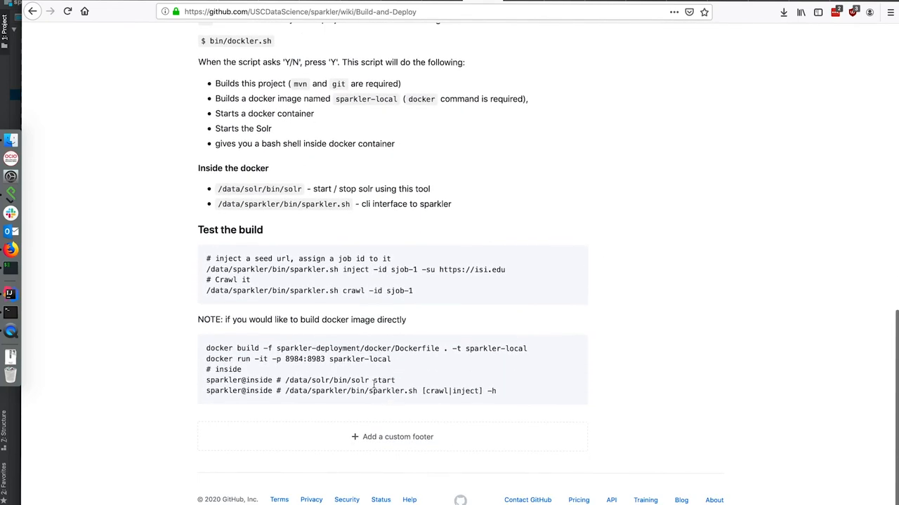
pyautogui.scroll(4, 373, 382)
pyautogui.scroll(1, 374, 382)
pyautogui.scroll(-1, 374, 385)
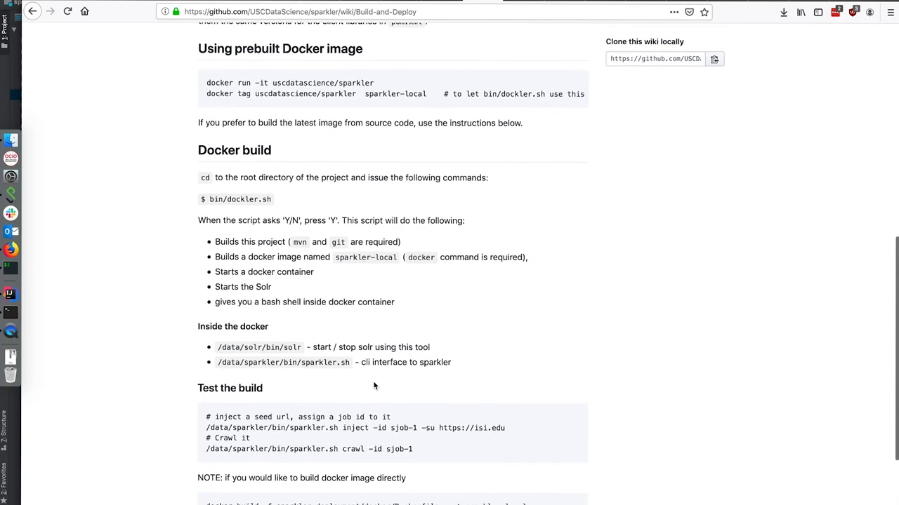
pyautogui.scroll(-3, 374, 386)
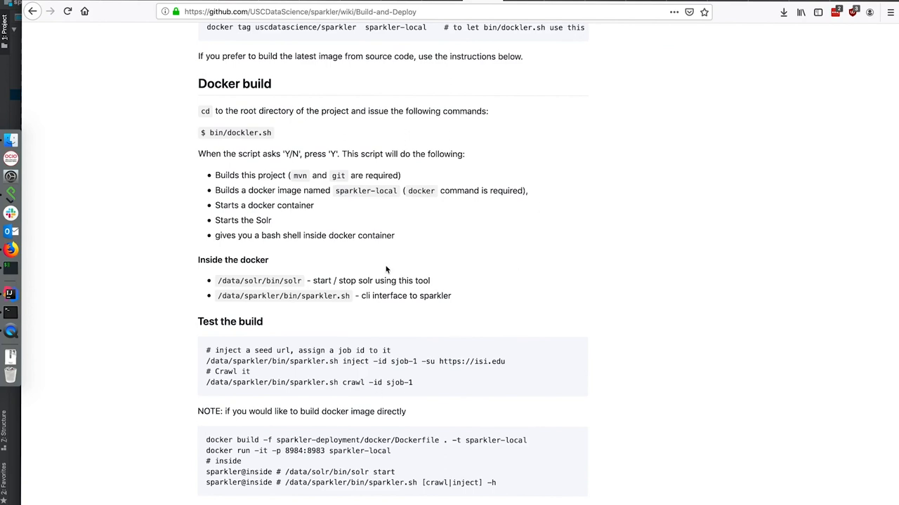
# Step: View the uscdatascience/sparkler:latest image details and layer history on Docker Hub
pyautogui.hotkey('ctrl', 'Tab')
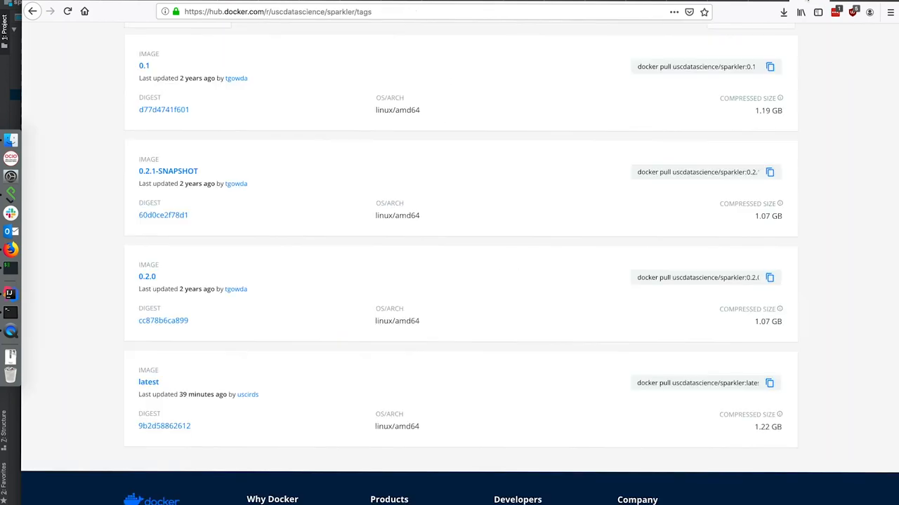
pyautogui.scroll(1, 423, 387)
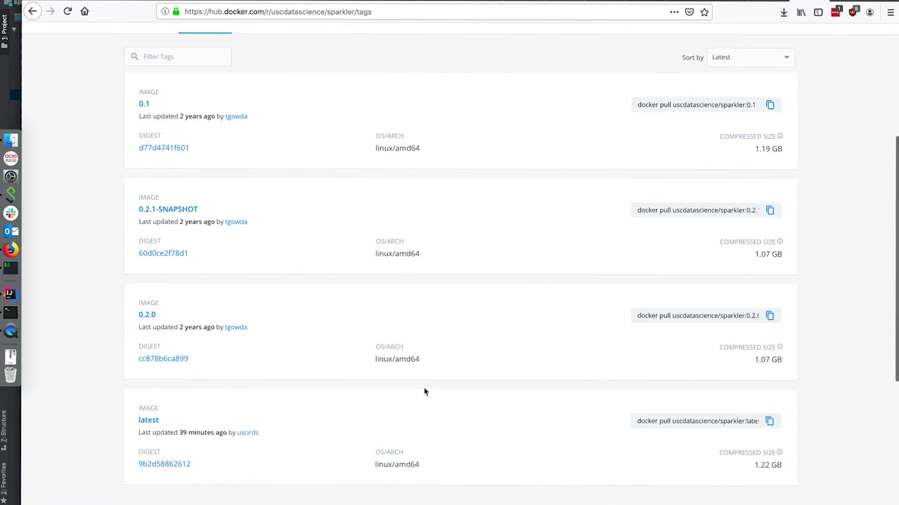
pyautogui.click(148, 417)
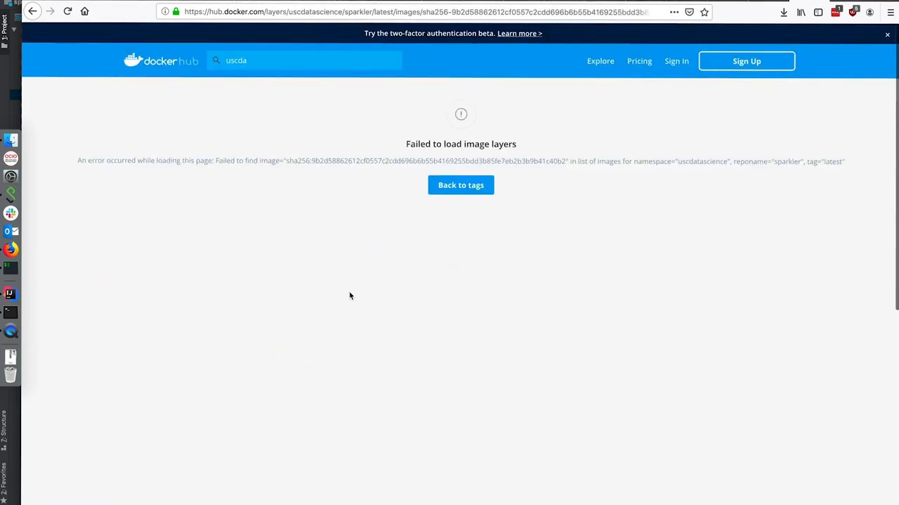
pyautogui.click(442, 185)
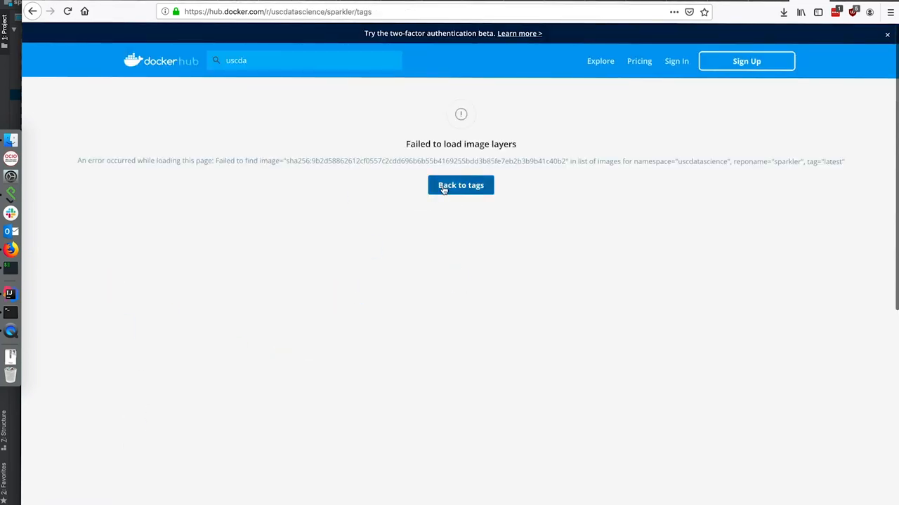
pyautogui.scroll(-10, 211, 351)
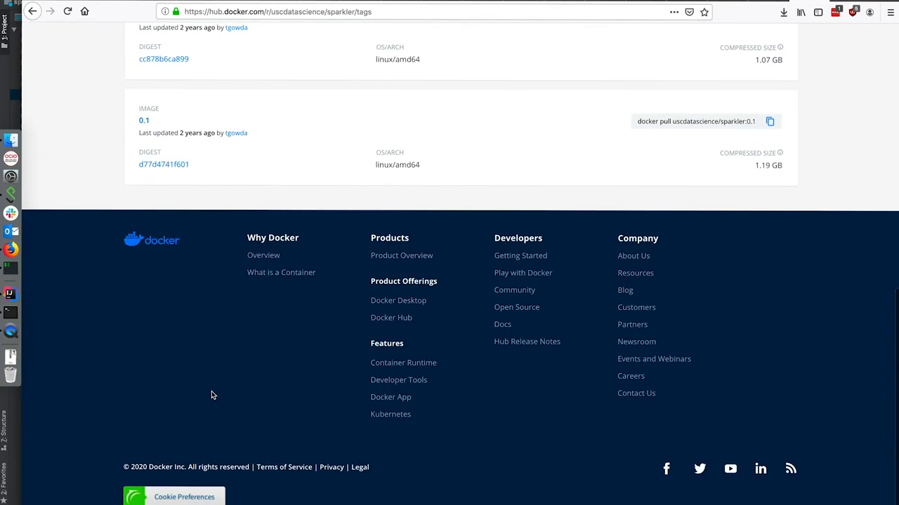
pyautogui.scroll(3, 178, 275)
pyautogui.scroll(8, 178, 275)
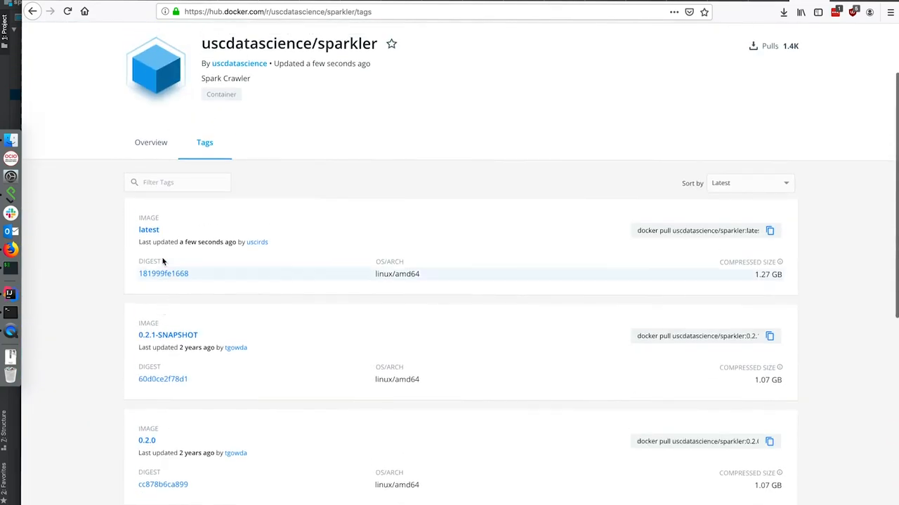
pyautogui.click(149, 230)
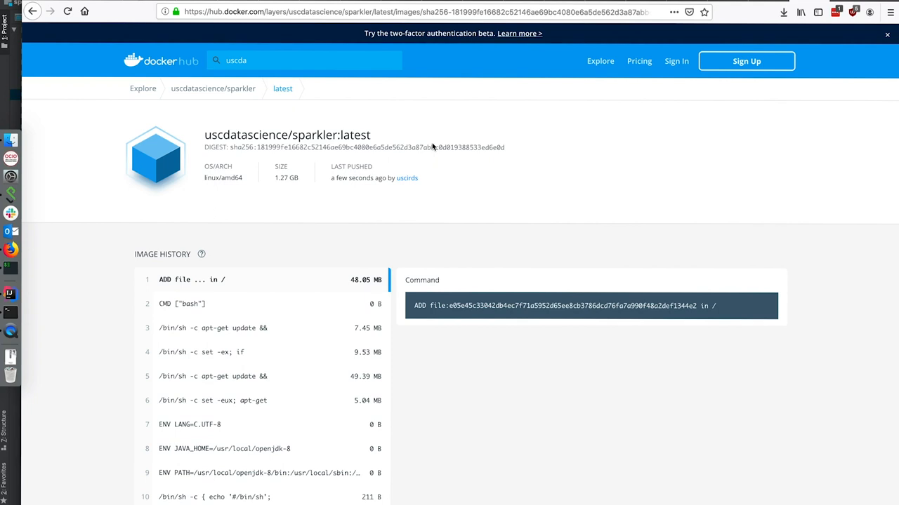
# Step: Run 'docker pull uscdatascience/sparker:latest' in Terminal and begin a 'docker run' command
pyautogui.press('super+Tab')
pyautogui.press('super+Tab')
pyautogui.press('super+Tab')
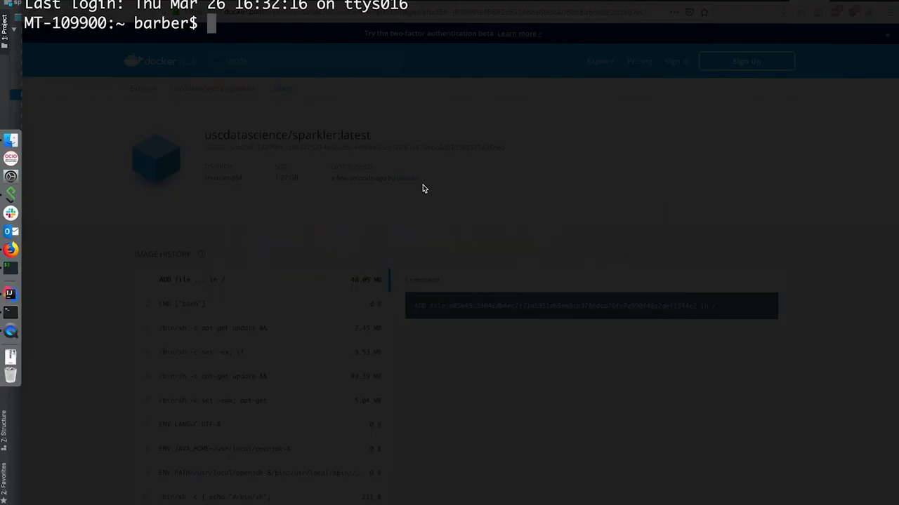
pyautogui.write('docker pull ')
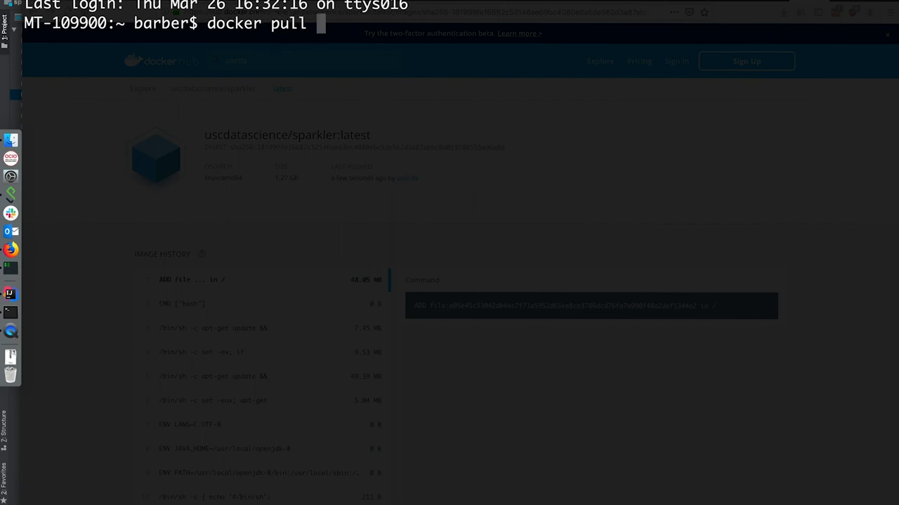
pyautogui.write('uscdatascience/sparker:latest')
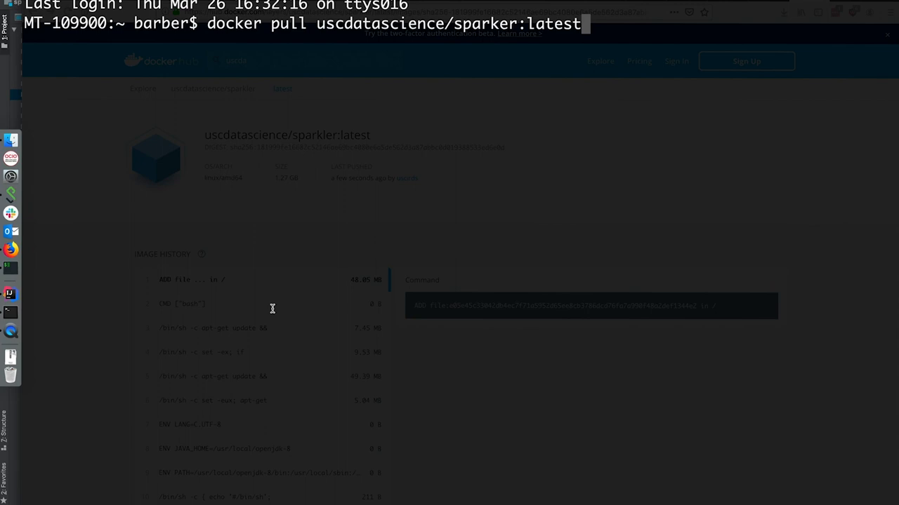
pyautogui.press('Return')
pyautogui.write('docke r')
pyautogui.press('BackSpace')
pyautogui.press('BackSpace')
pyautogui.write('r run')
pyautogui.press('super+Tab')
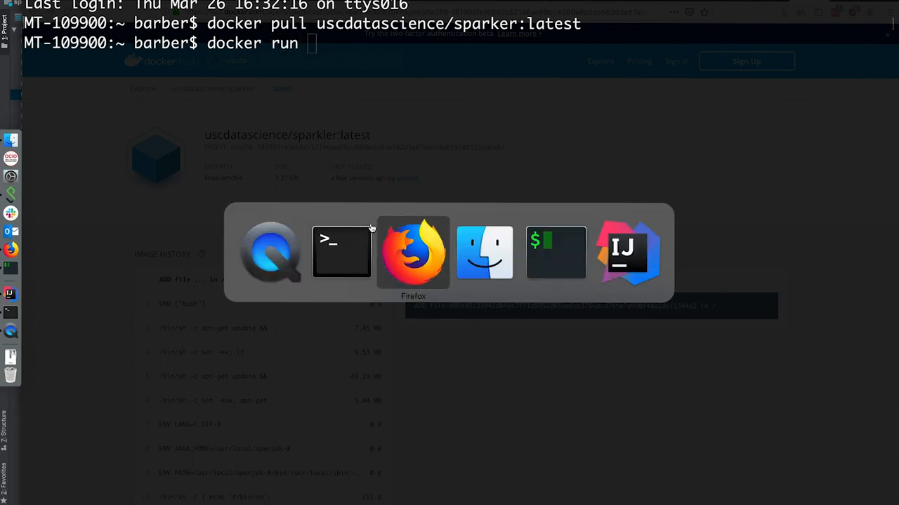
pyautogui.press('super+Tab')
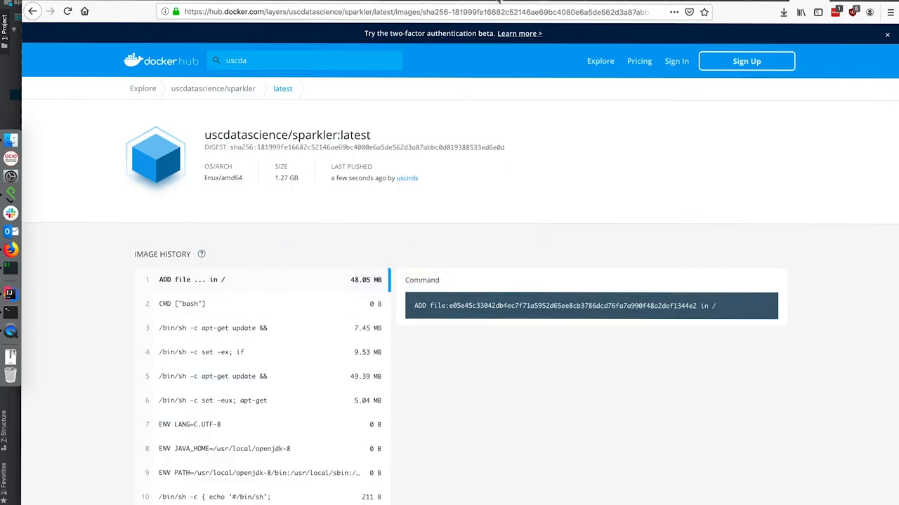
# Step: Copy the '-it -p 8984:8983' options from the wiki into the docker run command
pyautogui.hotkey('ctrl', 'Tab')
pyautogui.scroll(-2, 471, 402)
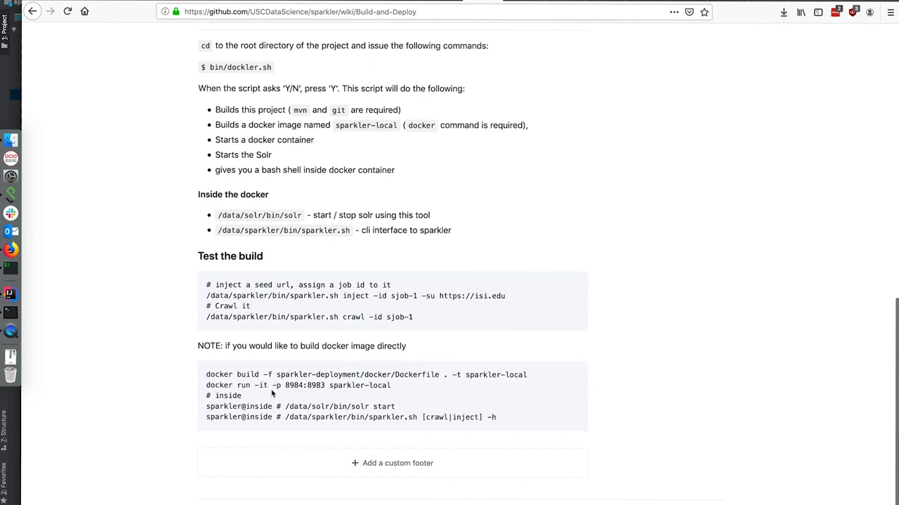
pyautogui.moveTo(254, 385); pyautogui.dragTo(327, 386)
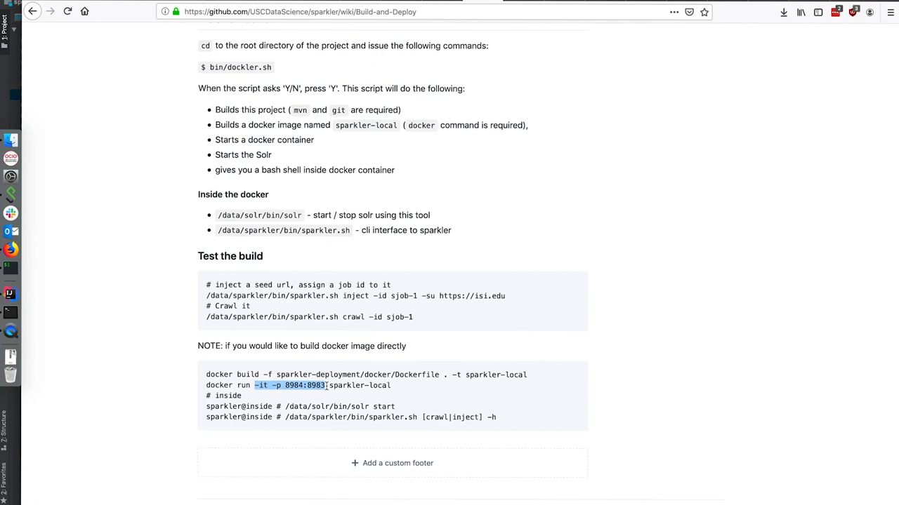
pyautogui.press('super+c')
pyautogui.press('super+Tab')
pyautogui.press('super+v')
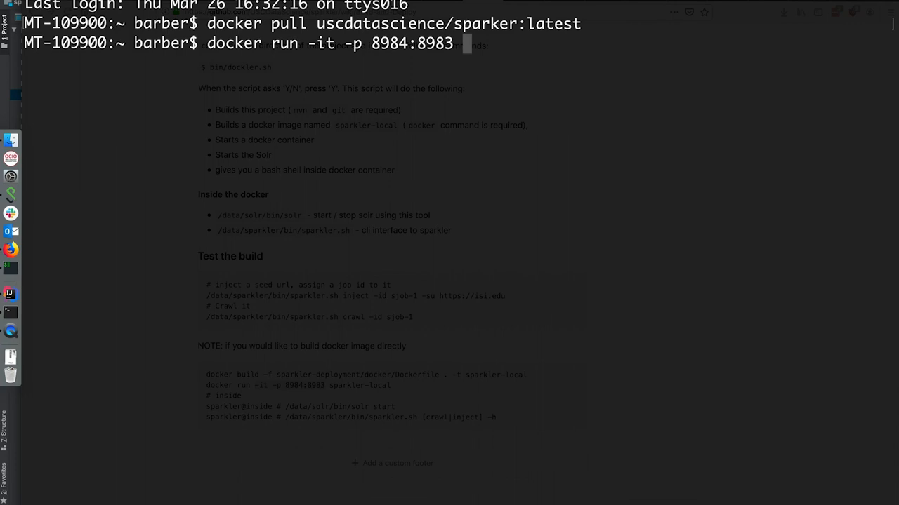
pyautogui.write('sparkerl')
# Step: Attempt 'docker run' with sparkler:latest, get a pull-access error, and recall the command
pyautogui.press('BackSpace')
pyautogui.press('BackSpace')
pyautogui.press('BackSpace')
pyautogui.write('ler:latest')
pyautogui.press('Return')
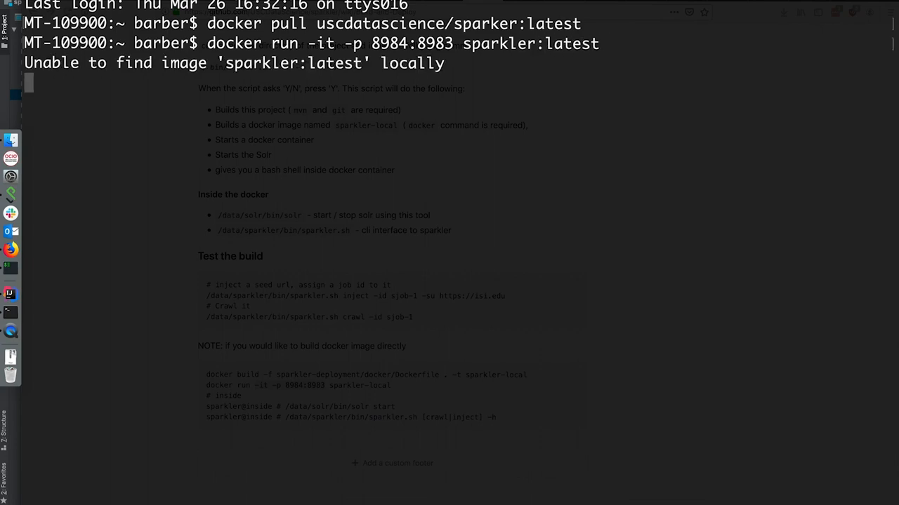
pyautogui.press('Return')
pyautogui.press('Up')
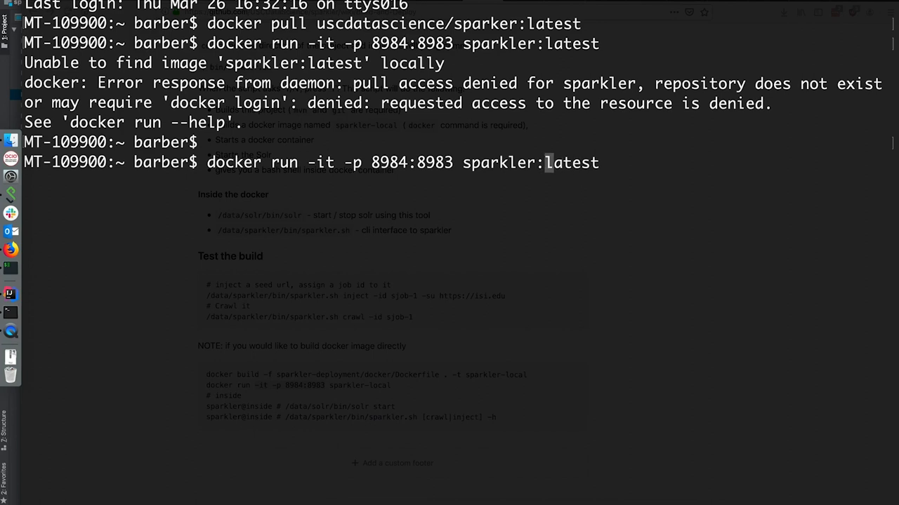
pyautogui.press('Left')
pyautogui.press('Left')
pyautogui.press('Left')
pyautogui.press('Left')
pyautogui.press('Left')
pyautogui.press('Left')
# Step: Prefix the image with uscdatascience/ and start the container, landing at a shell in /data
pyautogui.moveTo(315, 28); pyautogui.dragTo(451, 23)
pyautogui.press('super+v')
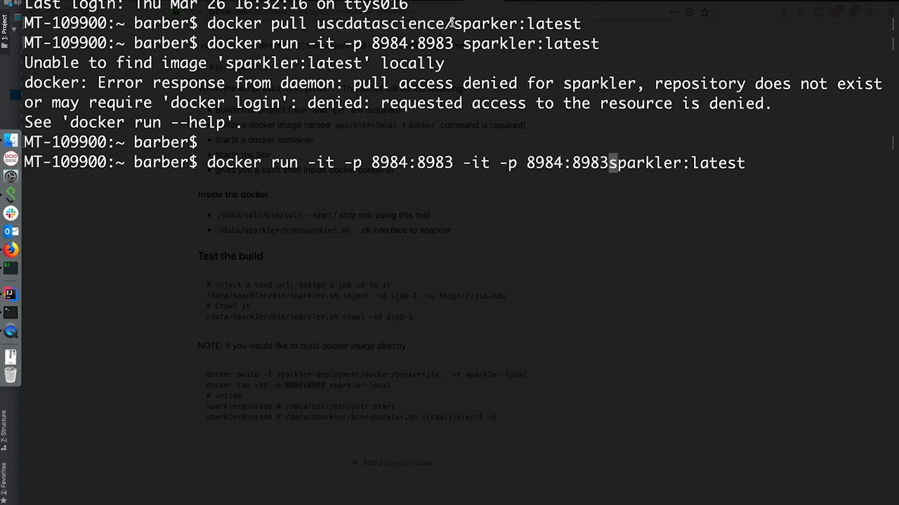
pyautogui.press('BackSpace')
pyautogui.press('BackSpace')
pyautogui.press('BackSpace')
pyautogui.press('BackSpace')
pyautogui.press('BackSpace')
pyautogui.press('BackSpace')
pyautogui.press('BackSpace')
pyautogui.press('BackSpace')
pyautogui.press('BackSpace')
pyautogui.press('BackSpace')
pyautogui.press('BackSpace')
pyautogui.press('BackSpace')
pyautogui.write('uscdatascience/')
pyautogui.press('Return')
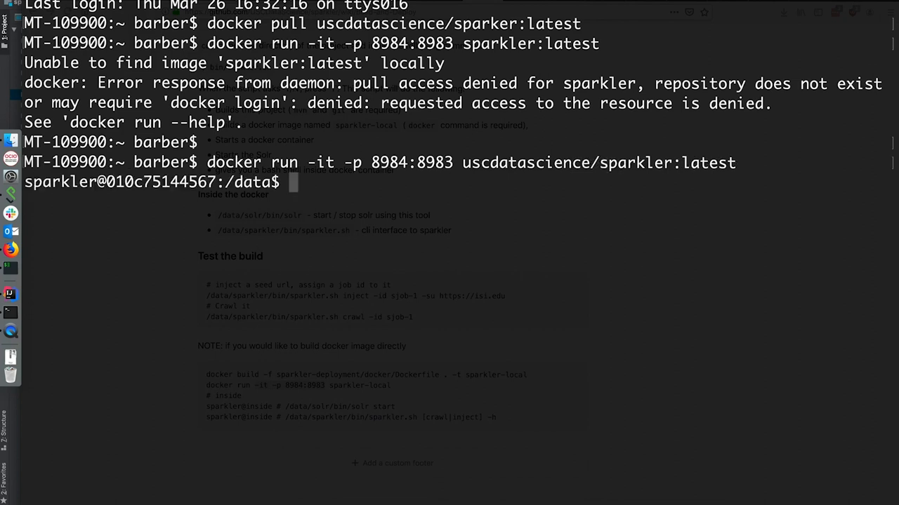
pyautogui.press('Return')
pyautogui.press('Return')
pyautogui.press('Return')
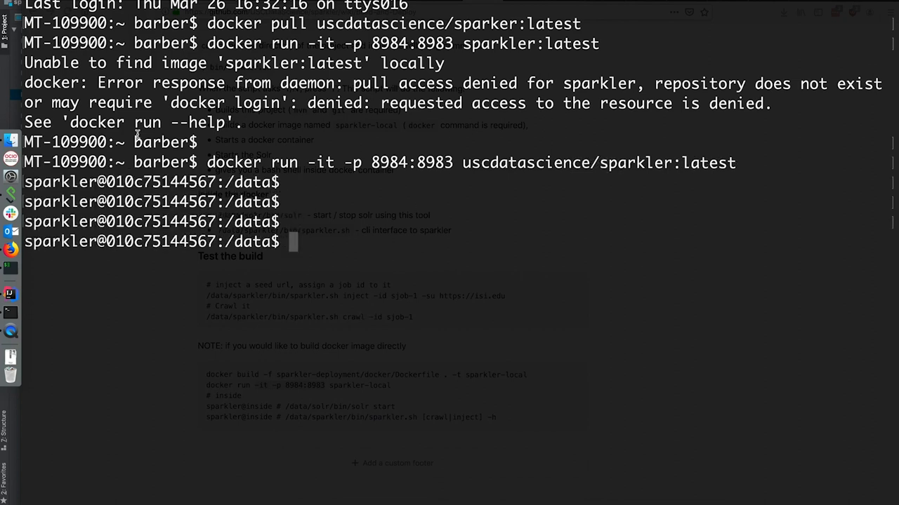
pyautogui.click(79, 247)
# Step: Run '/data/solr/bin/solr start' inside the container, starting Solr on port 8983
pyautogui.press('super+Tab')
pyautogui.press('super+Tab')
pyautogui.press('super+Tab')
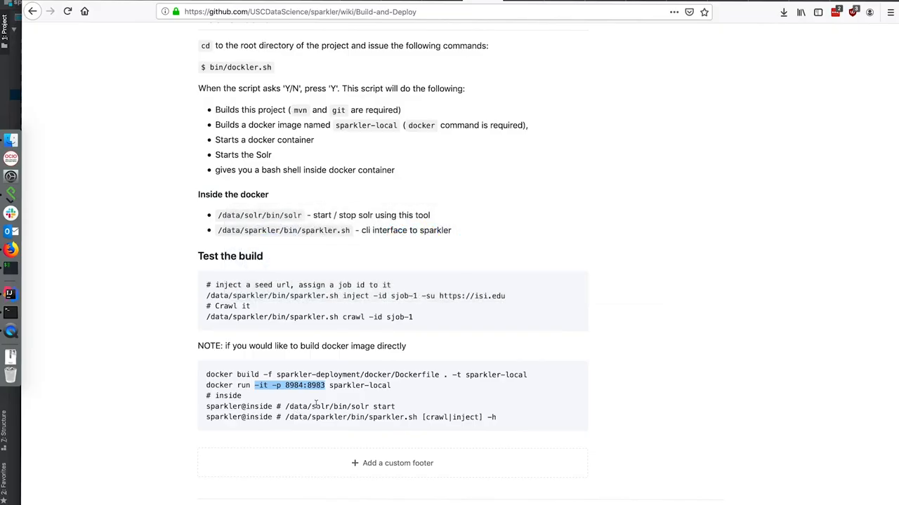
pyautogui.moveTo(397, 407); pyautogui.dragTo(286, 407)
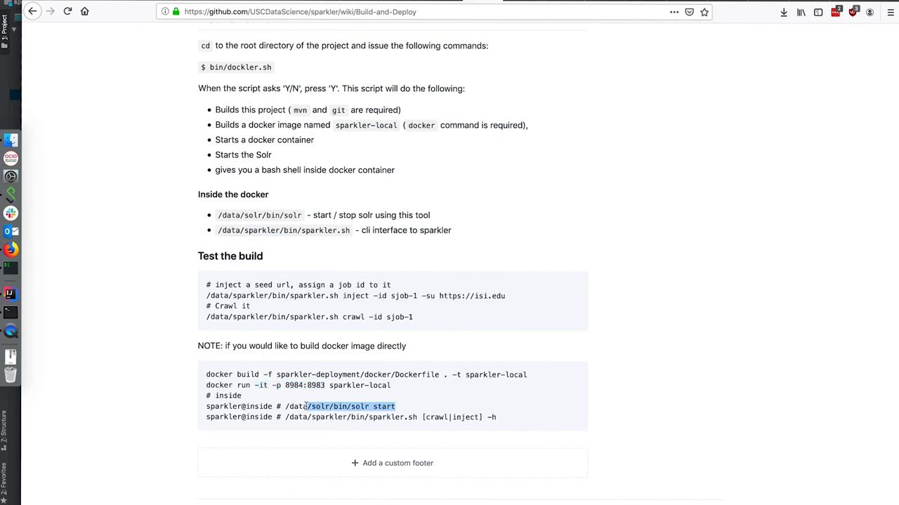
pyautogui.press('super+c')
pyautogui.press('super+Tab')
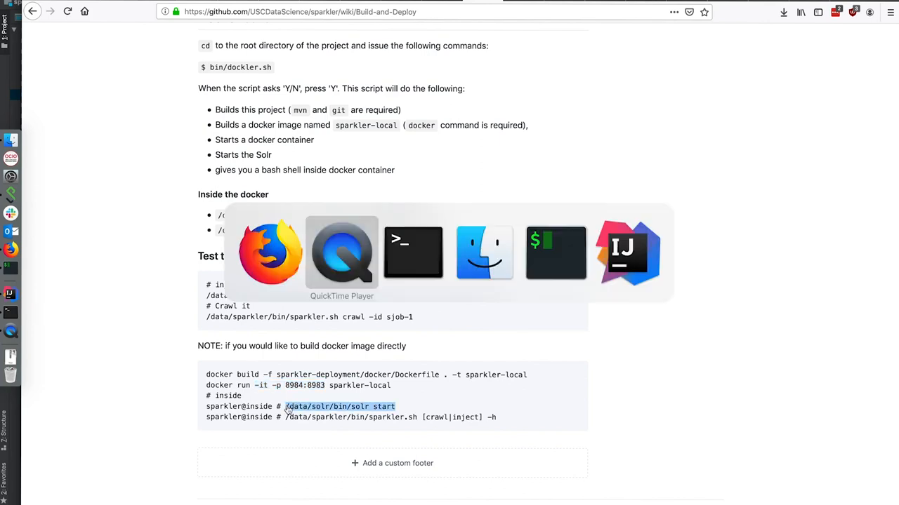
pyautogui.press('super+Tab')
pyautogui.press('super+v')
pyautogui.press('Return')
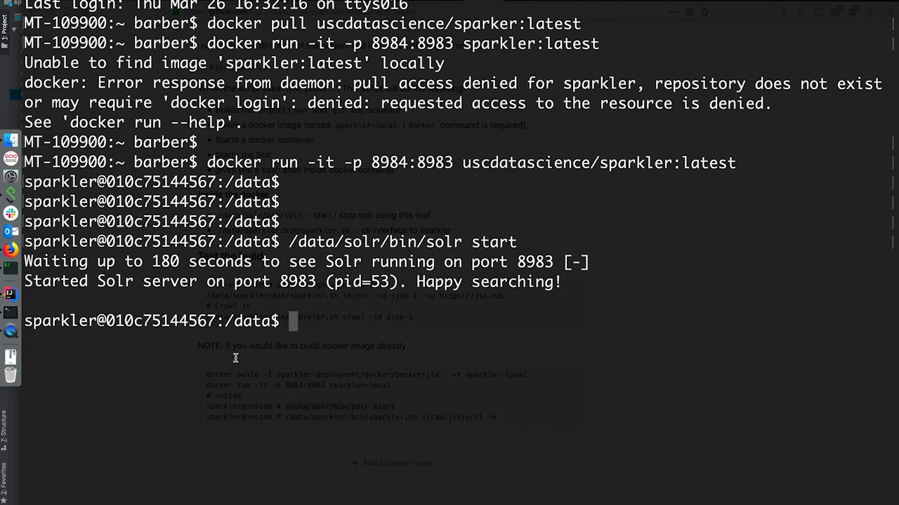
# Step: Load localhost:8984/solr, select the crawldb core and run a match-all query returning zero docs
pyautogui.press('super+Tab')
pyautogui.hotkey('ctrl', 't')
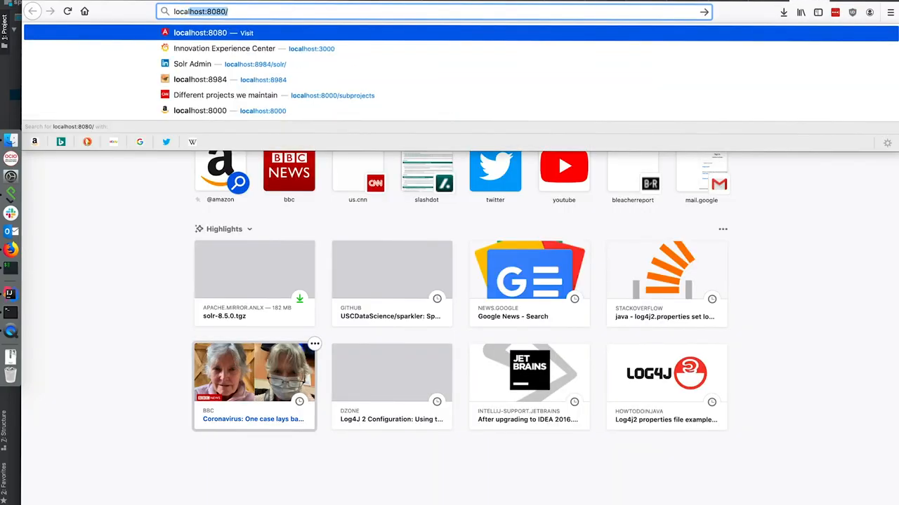
pyautogui.write('localhost:')
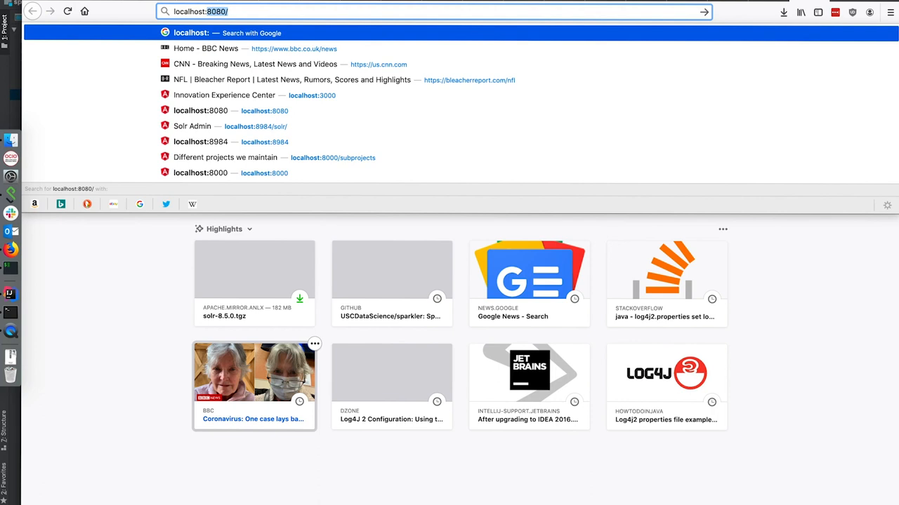
pyautogui.write('8984')
pyautogui.press('Return')
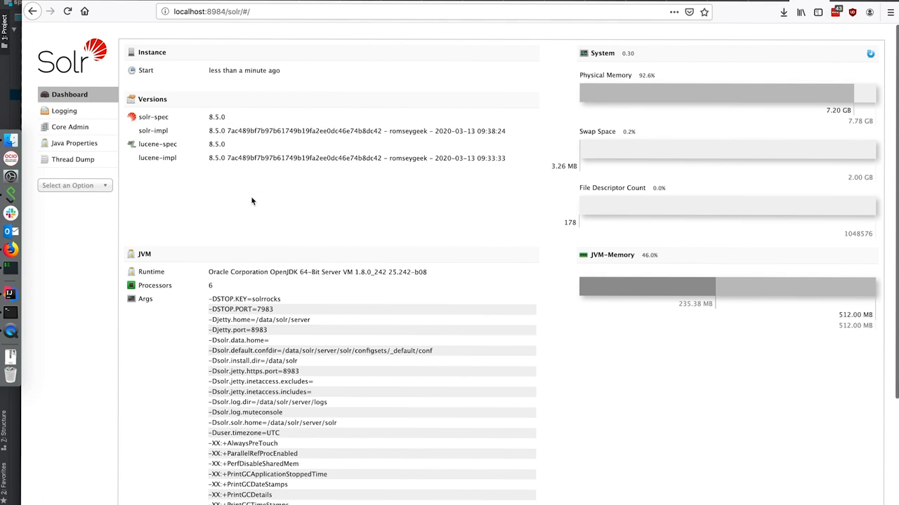
pyautogui.click(75, 185)
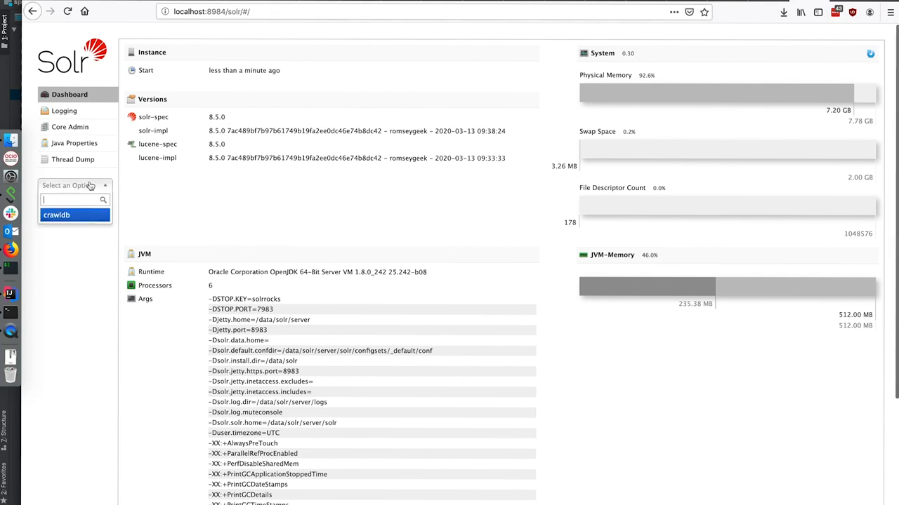
pyautogui.click(90, 218)
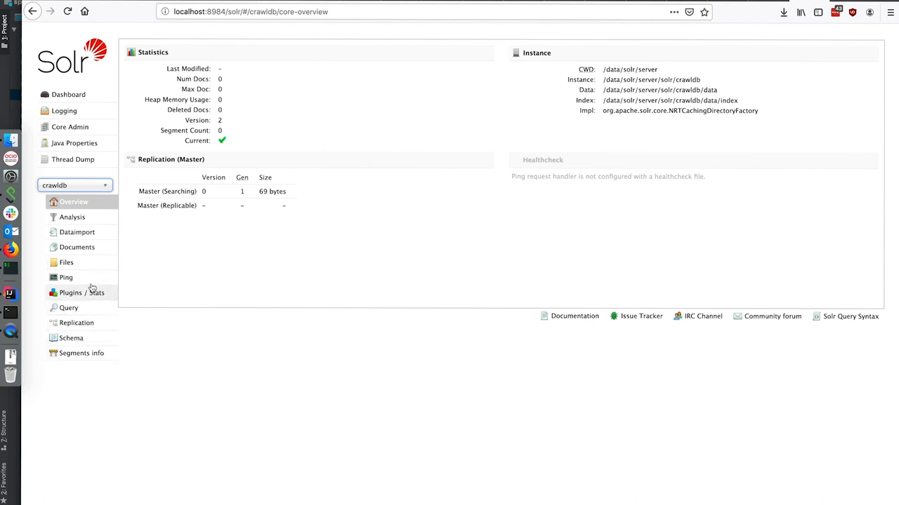
pyautogui.click(68, 308)
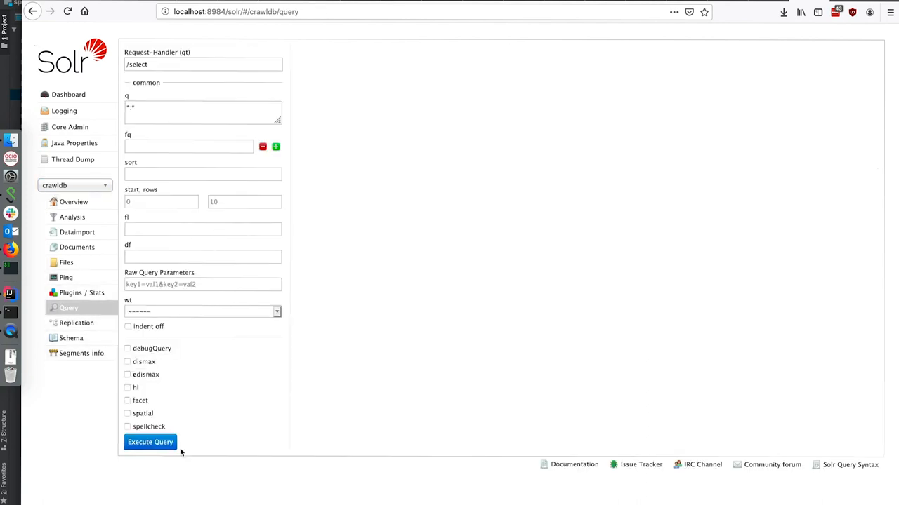
pyautogui.click(162, 445)
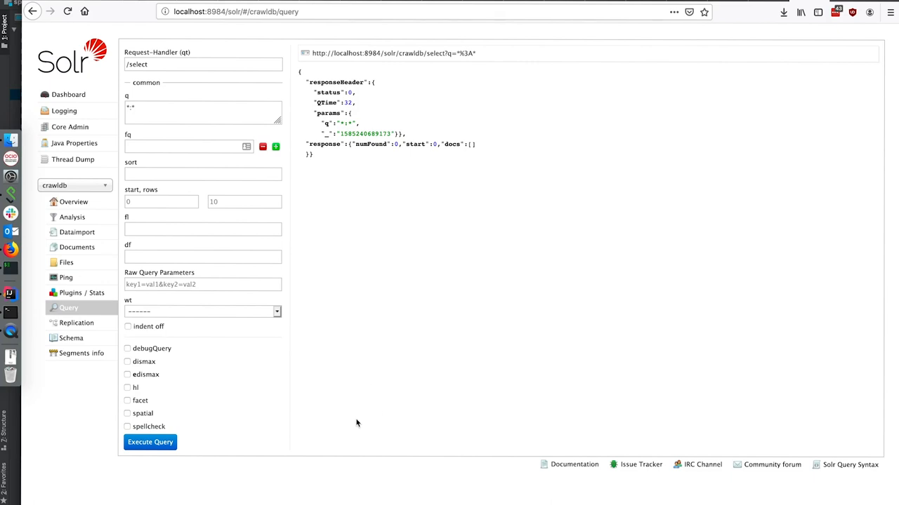
# Step: Run the wiki's inject command in the container, adding the isi.edu seed under job sjob-1
pyautogui.press('super+Tab')
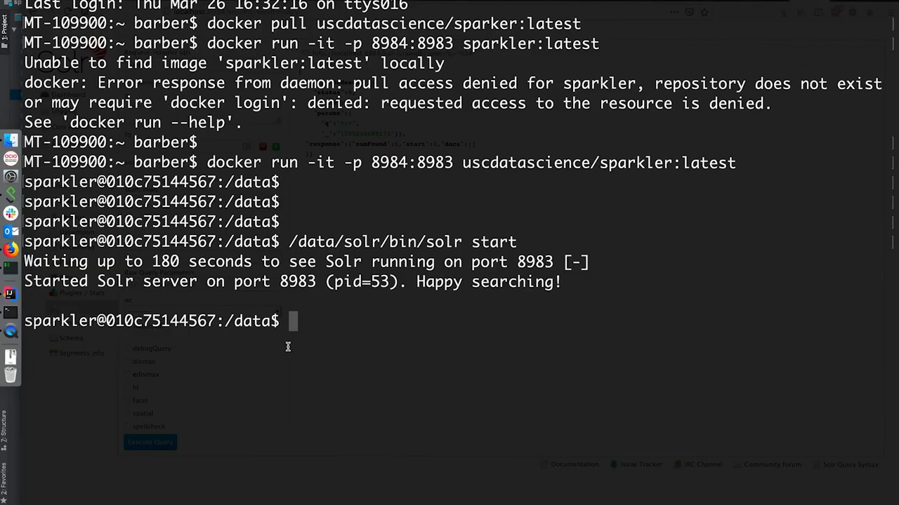
pyautogui.press('super+Tab')
pyautogui.press('super+Tab')
pyautogui.press('super+Tab')
pyautogui.hotkey('ctrl', 'Tab')
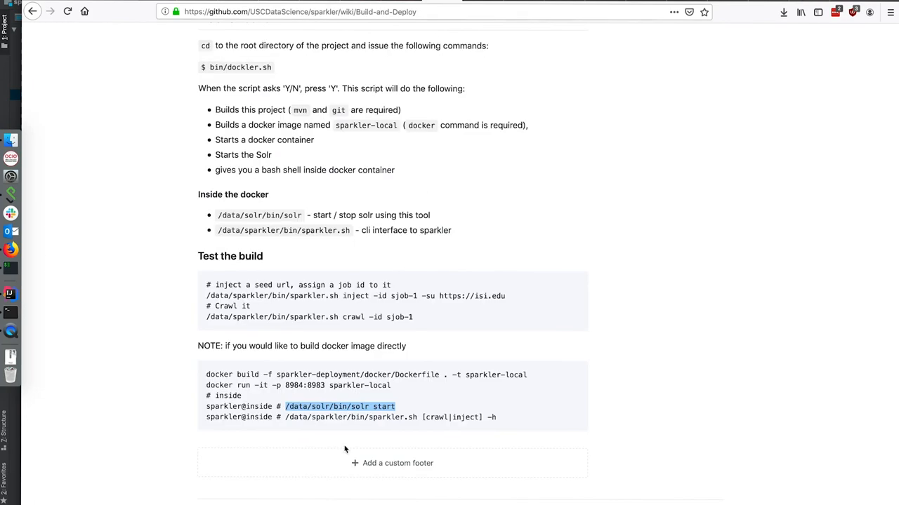
pyautogui.tripleClick(349, 297)
pyautogui.press('super+Tab')
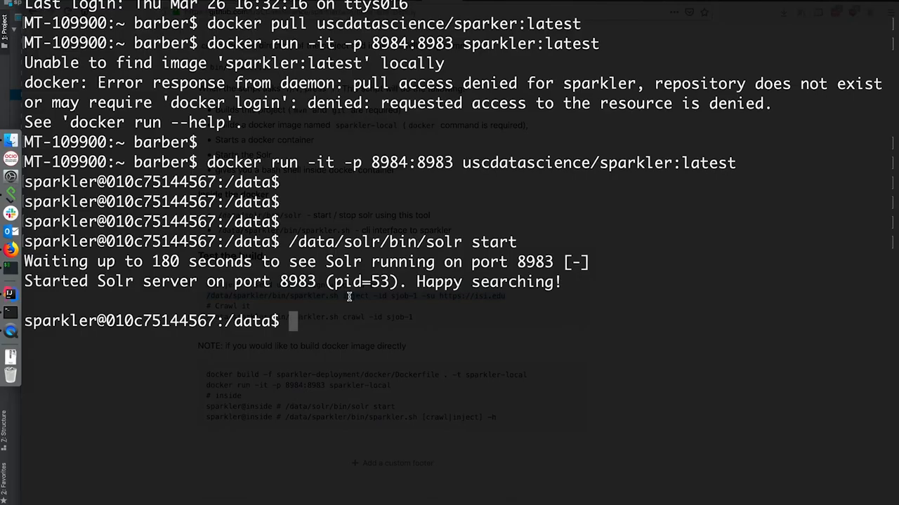
pyautogui.press('super+v')
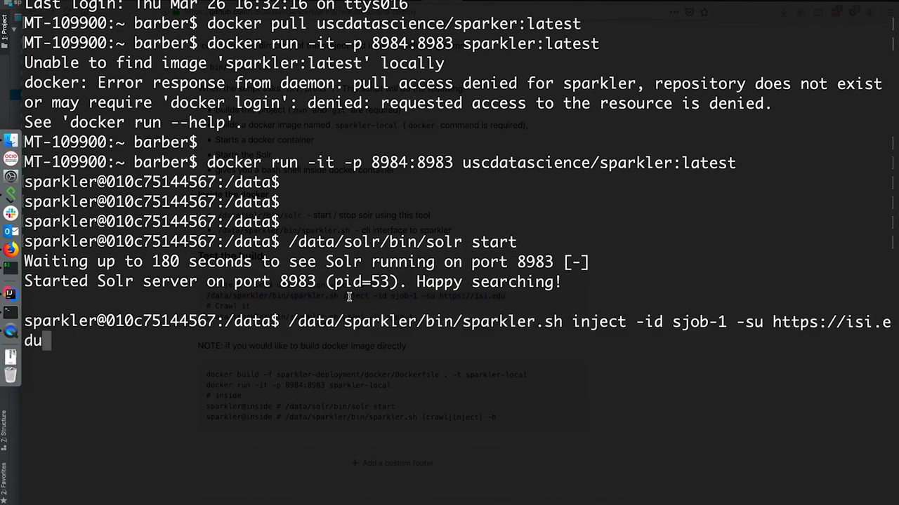
pyautogui.press('Return')
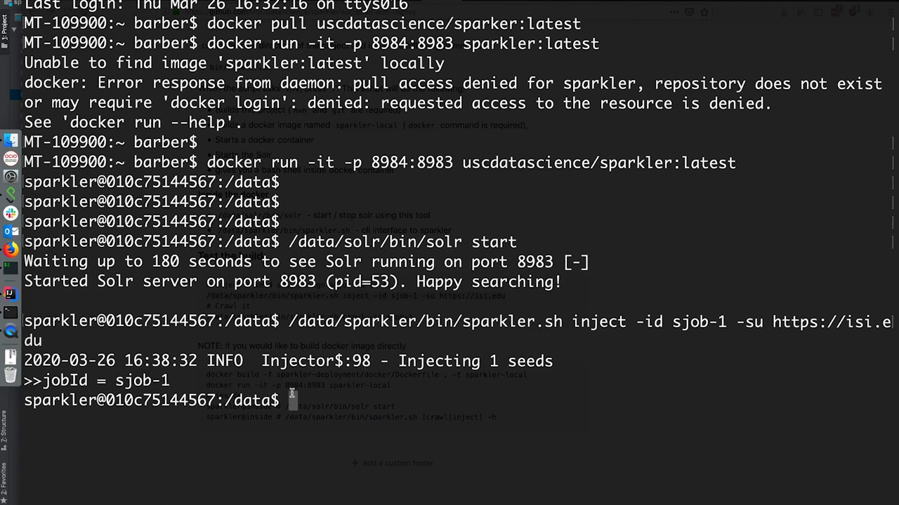
pyautogui.press('Return')
pyautogui.press('Return')
# Step: Paste the wiki's sjob-1 crawl command at the prompt without running it yet
pyautogui.press('super+Tab')
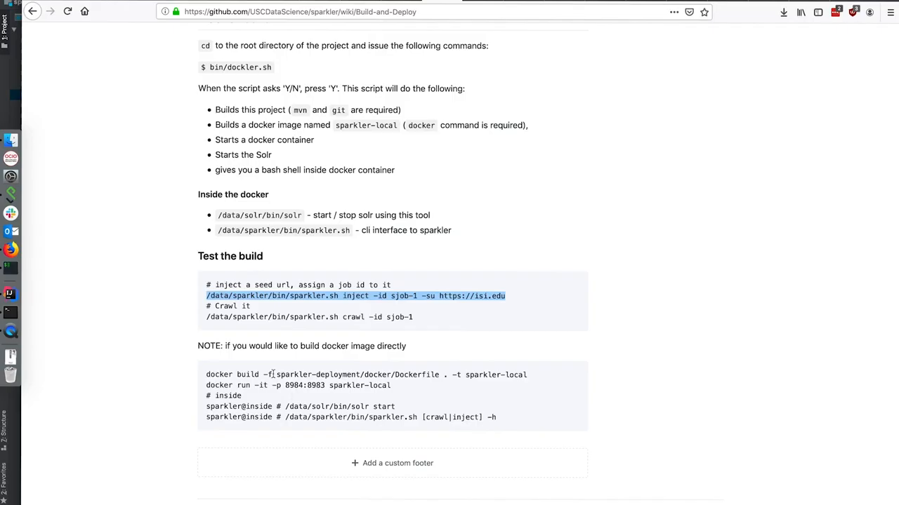
pyautogui.tripleClick(265, 317)
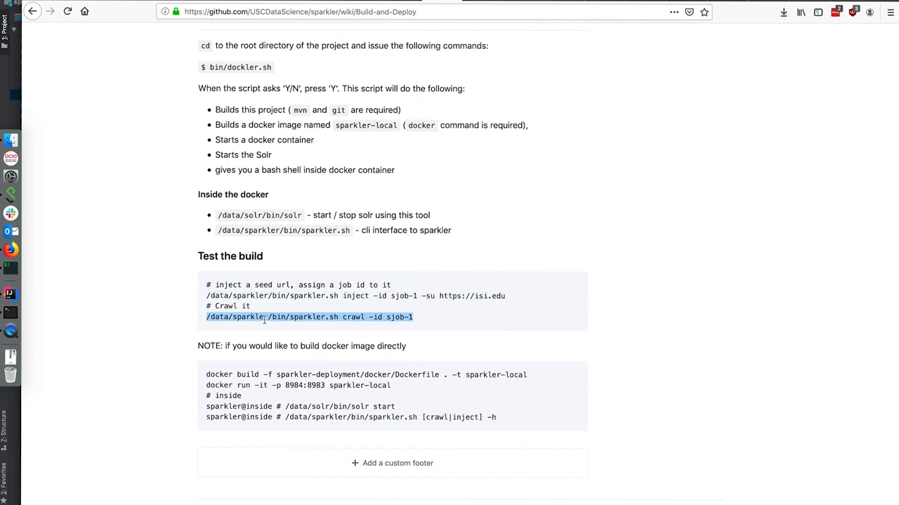
pyautogui.press('super+Tab')
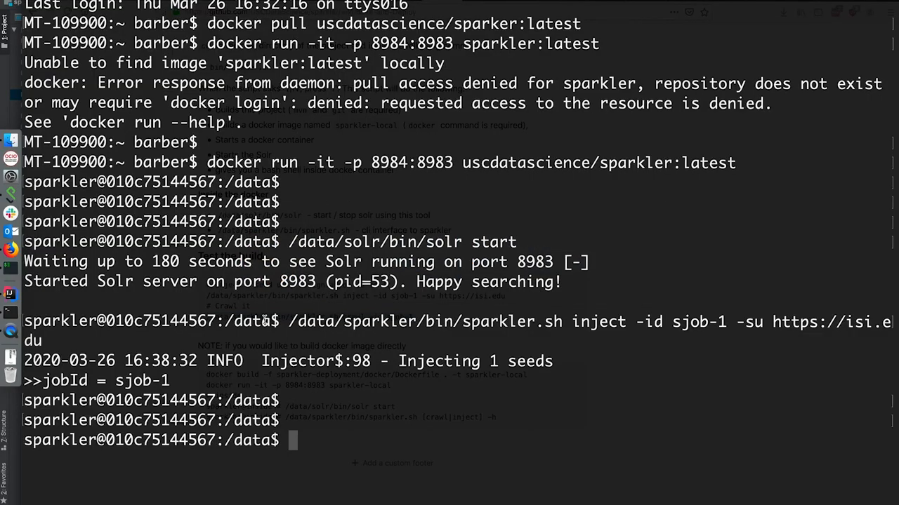
pyautogui.press('super+v')
pyautogui.press('super+Tab')
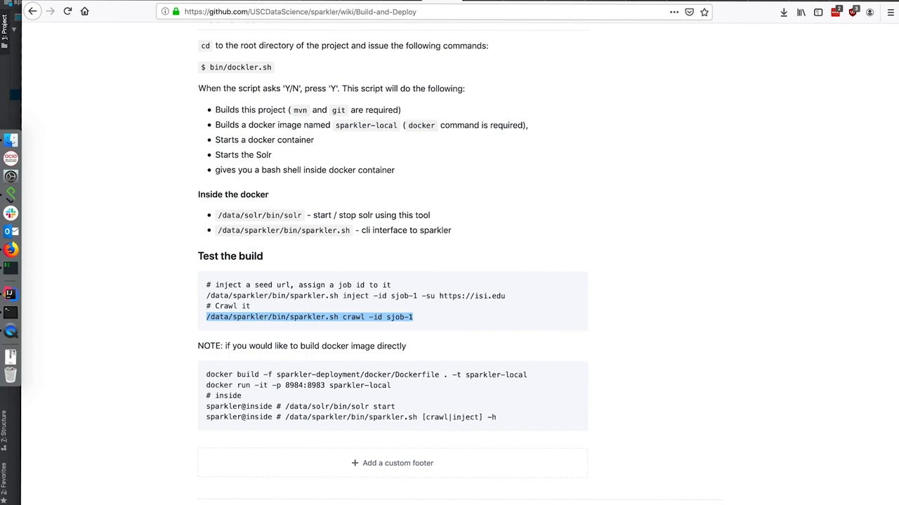
# Step: Rerun the crawldb query to see the one unfetched isi.edu seed, then start the sjob-1 crawl
pyautogui.hotkey('ctrl', 'Tab')
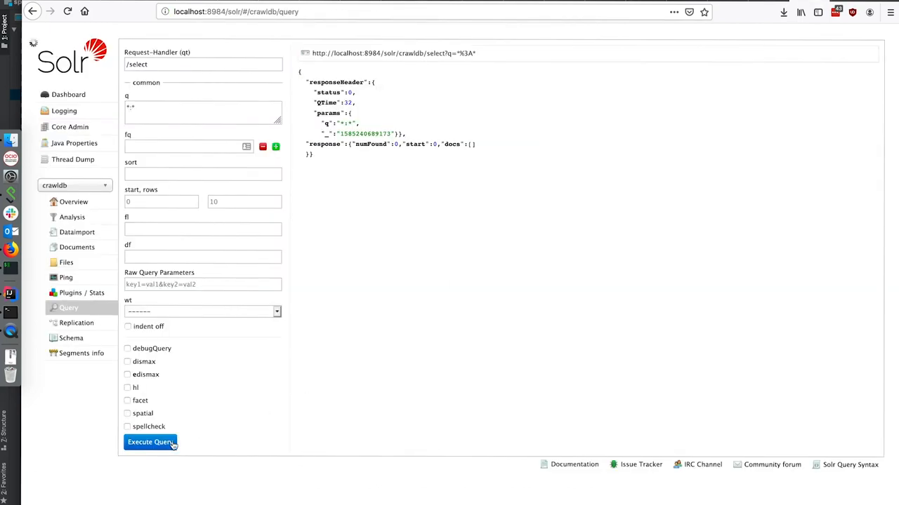
pyautogui.click(168, 442)
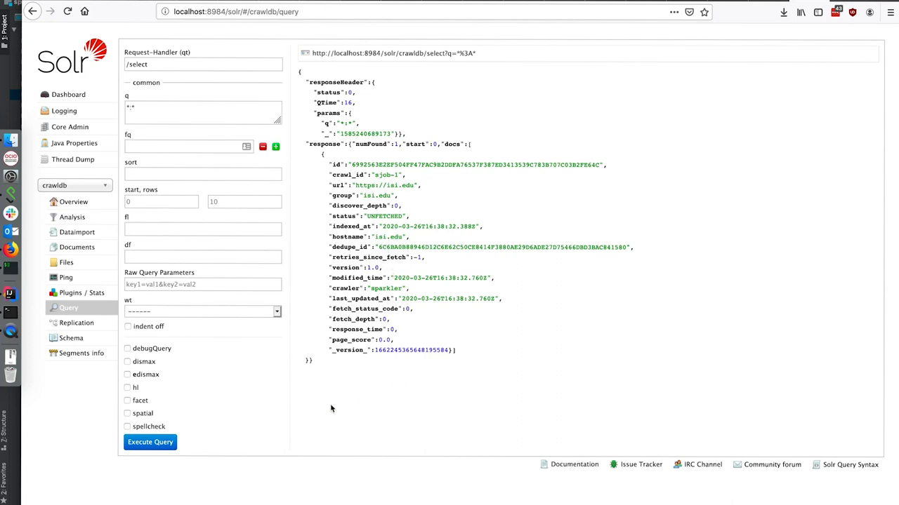
pyautogui.press('super+Tab')
pyautogui.press('Return')
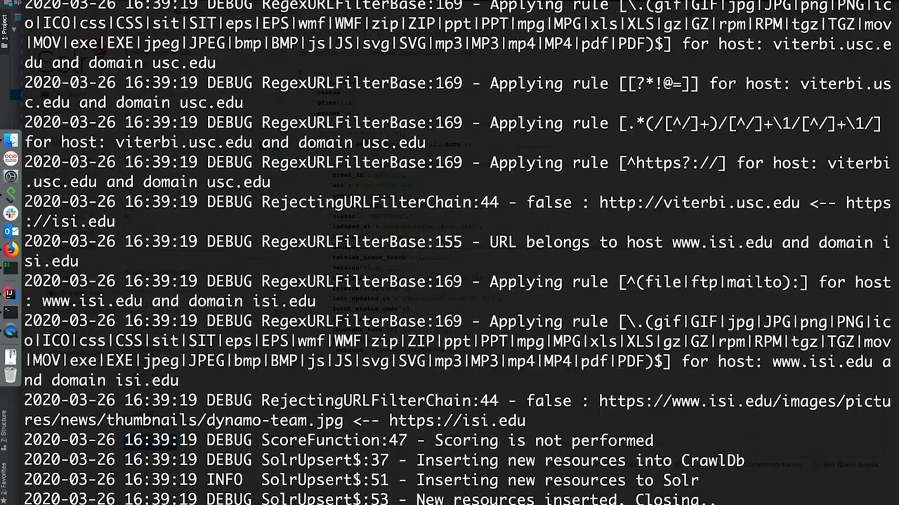
# Step: Rerun the crawldb query and highlight crawled URL paths like join_us and events/calendar
pyautogui.hotkey('alt', 'Tab')
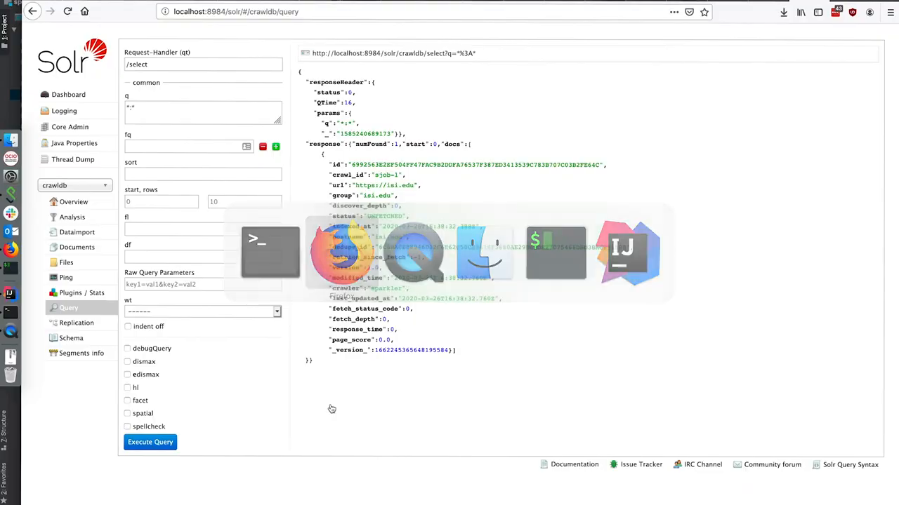
pyautogui.click(150, 443)
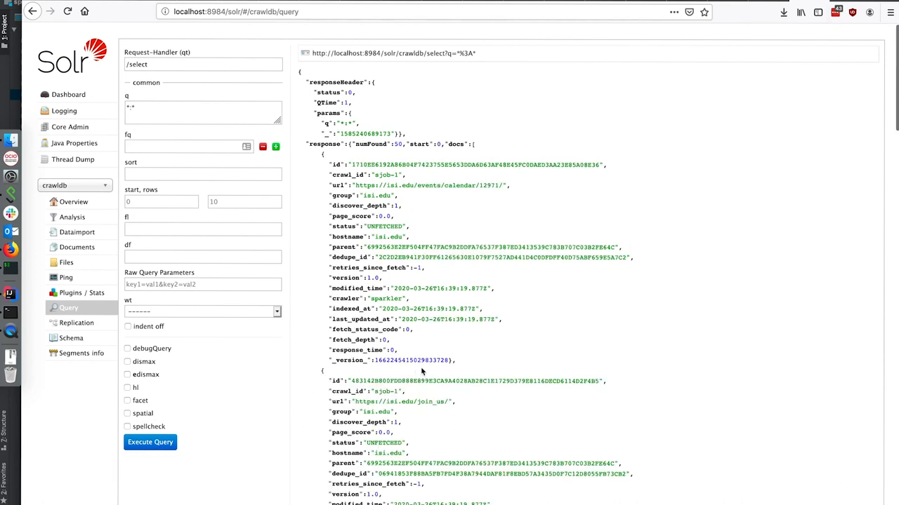
pyautogui.scroll(-3, 420, 367)
pyautogui.scroll(-2, 420, 366)
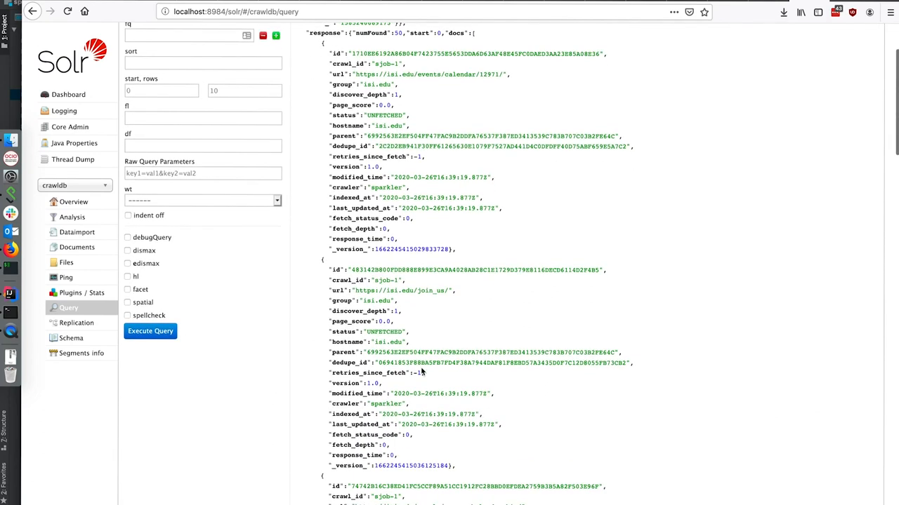
pyautogui.scroll(-1, 421, 372)
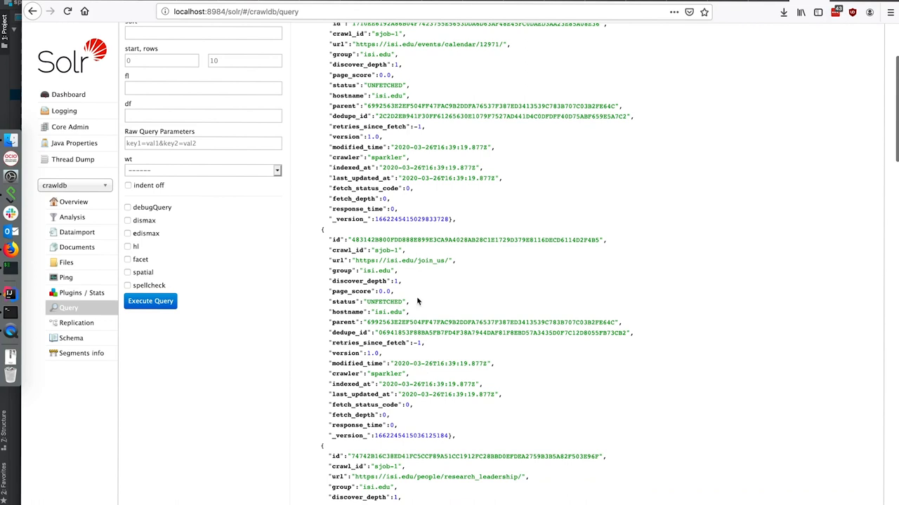
pyautogui.moveTo(449, 260); pyautogui.dragTo(410, 260)
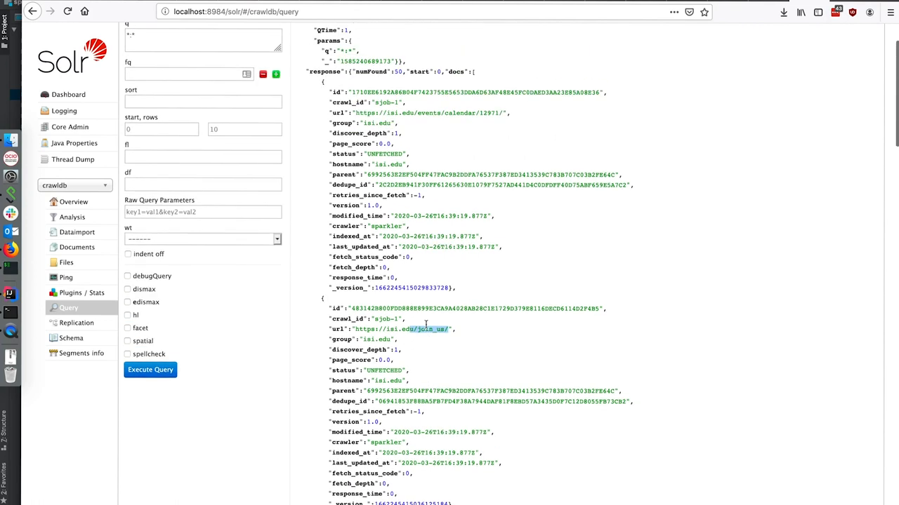
pyautogui.scroll(3, 414, 277)
pyautogui.moveTo(432, 138); pyautogui.dragTo(480, 139)
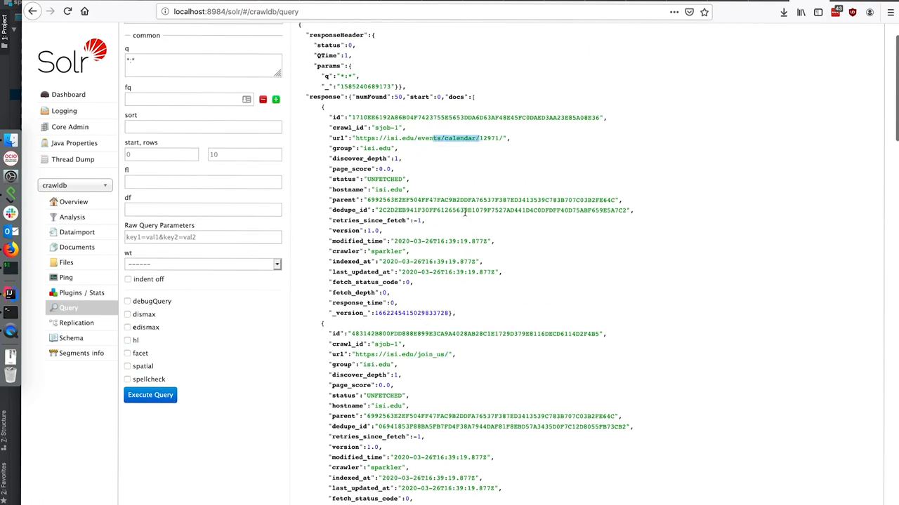
pyautogui.scroll(-10, 463, 214)
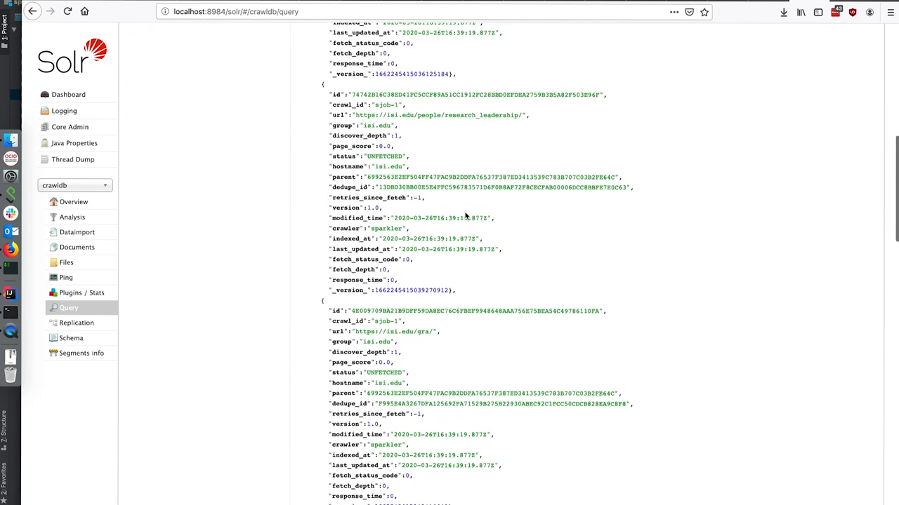
pyautogui.scroll(-10, 465, 217)
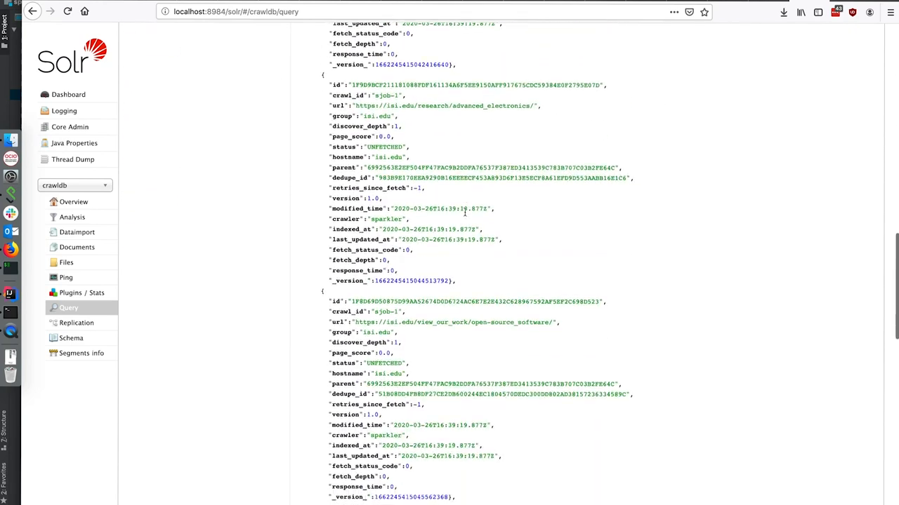
pyautogui.scroll(-10, 465, 212)
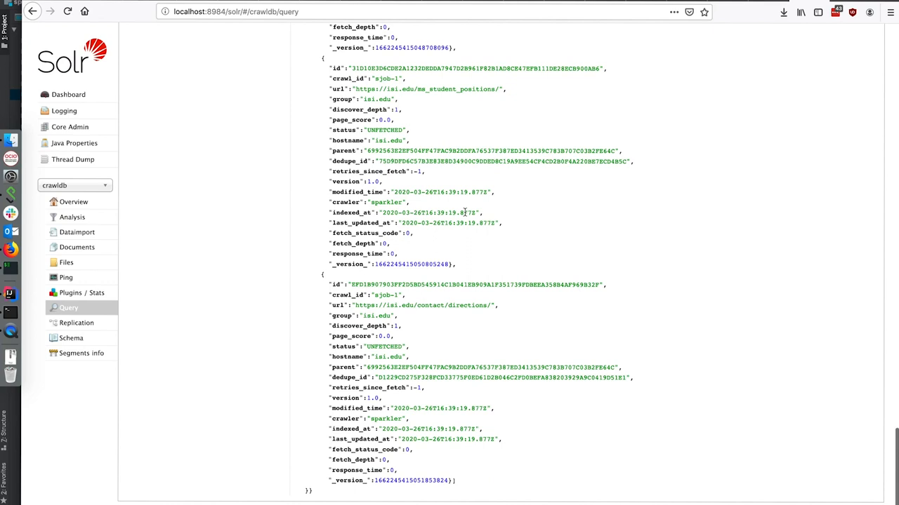
pyautogui.scroll(15, 465, 212)
pyautogui.scroll(15, 465, 212)
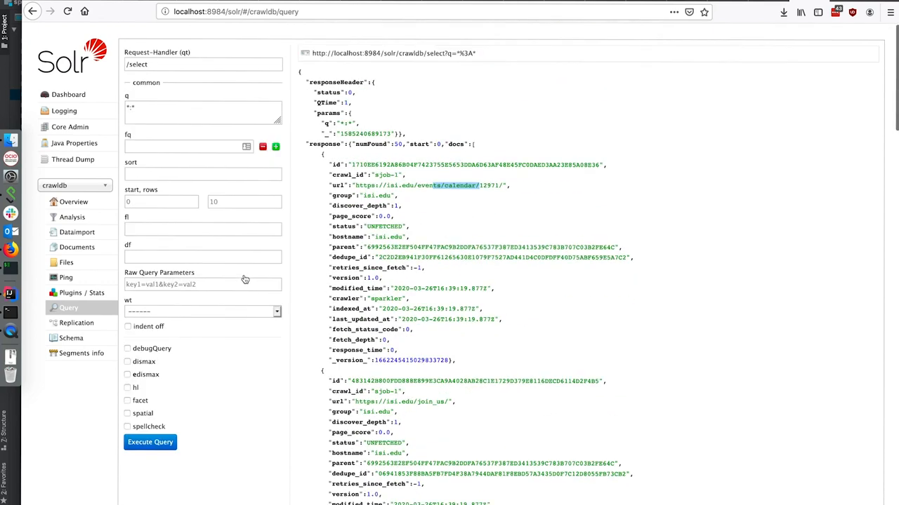
# Step: Set rows to 50, rerun the query to return all 50 documents, and enlarge the page zoom
pyautogui.click(244, 202)
pyautogui.write('50')
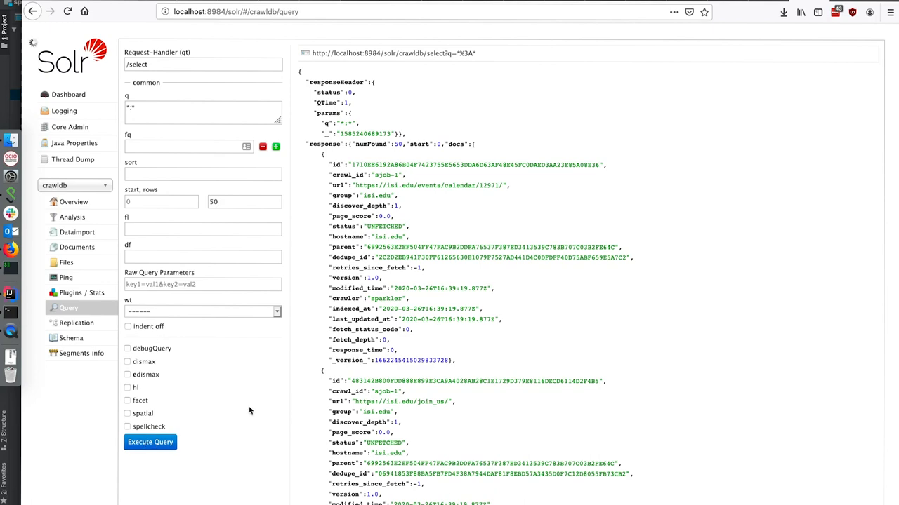
pyautogui.click(150, 442)
pyautogui.scroll(-10, 422, 267)
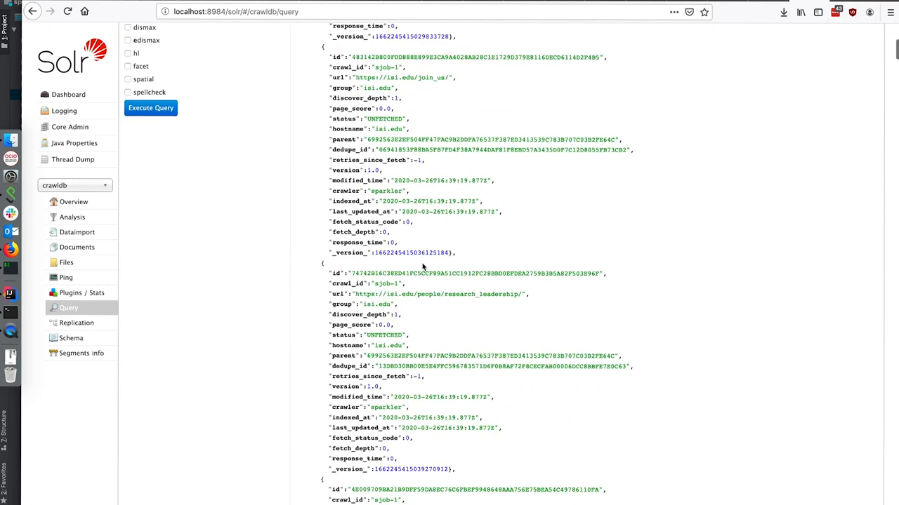
pyautogui.scroll(-5, 422, 267)
pyautogui.scroll(-5, 422, 267)
pyautogui.scroll(-5, 422, 266)
pyautogui.scroll(-5, 421, 266)
pyautogui.scroll(-5, 422, 267)
pyautogui.scroll(-5, 422, 266)
pyautogui.scroll(-5, 422, 267)
pyautogui.scroll(-5, 422, 267)
pyautogui.scroll(-5, 422, 267)
pyautogui.scroll(-5, 422, 249)
pyautogui.scroll(-5, 422, 249)
pyautogui.scroll(-3, 456, 259)
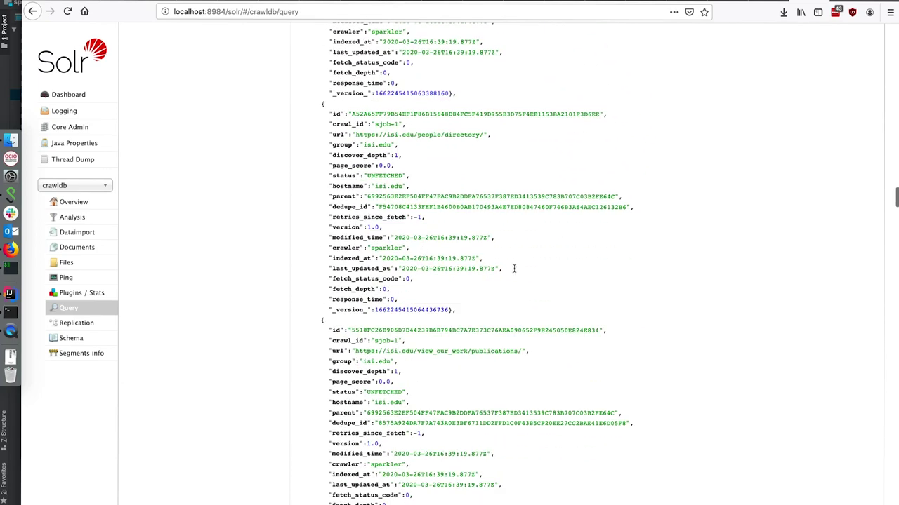
pyautogui.click(890, 12)
pyautogui.click(866, 119)
pyautogui.click(866, 119)
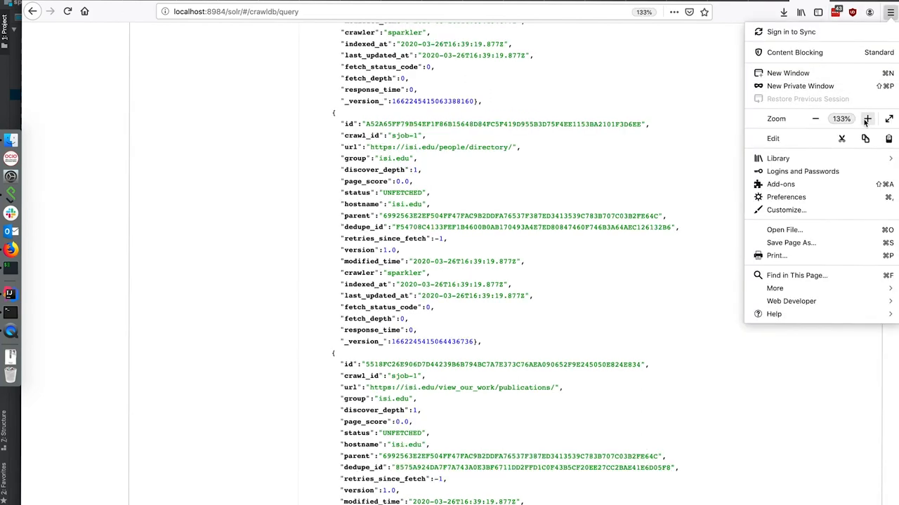
pyautogui.click(628, 212)
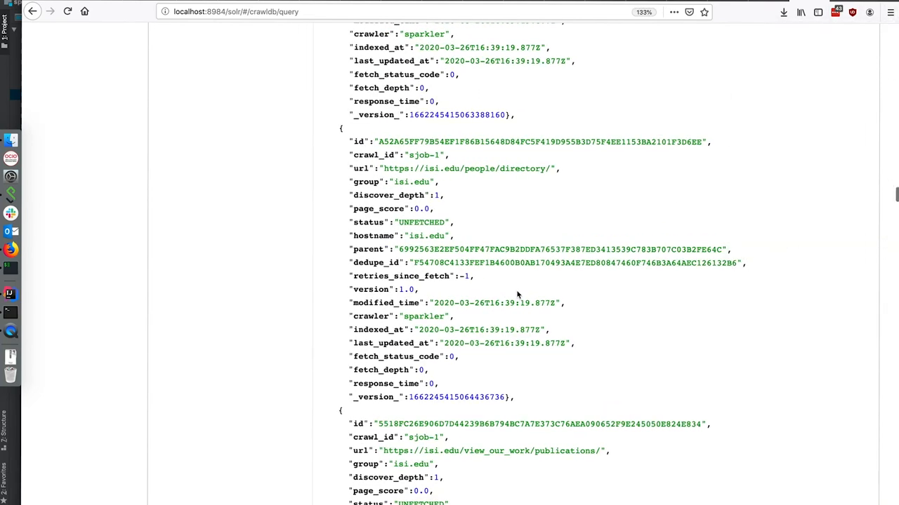
pyautogui.scroll(-5, 518, 294)
pyautogui.scroll(-5, 518, 294)
pyautogui.scroll(-4, 518, 295)
pyautogui.scroll(-4, 518, 294)
pyautogui.scroll(-4, 518, 294)
pyautogui.scroll(-4, 518, 294)
pyautogui.scroll(-4, 518, 295)
pyautogui.scroll(-4, 518, 294)
pyautogui.scroll(-4, 518, 294)
pyautogui.scroll(-4, 518, 294)
pyautogui.scroll(-4, 519, 294)
pyautogui.scroll(-4, 518, 294)
pyautogui.scroll(-4, 518, 294)
pyautogui.scroll(-4, 518, 294)
pyautogui.scroll(-4, 518, 295)
pyautogui.scroll(-4, 518, 295)
pyautogui.scroll(-4, 518, 294)
pyautogui.scroll(-4, 518, 294)
pyautogui.scroll(-4, 518, 294)
pyautogui.scroll(-4, 518, 294)
pyautogui.scroll(-4, 518, 294)
pyautogui.scroll(-4, 518, 294)
pyautogui.scroll(4, 518, 295)
pyautogui.scroll(2, 518, 295)
pyautogui.scroll(2, 518, 294)
pyautogui.scroll(2, 518, 294)
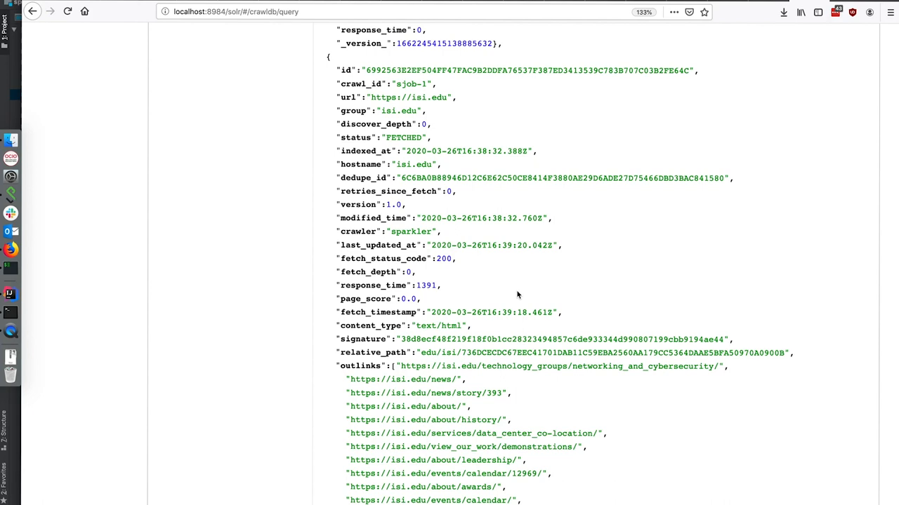
pyautogui.scroll(2, 463, 318)
pyautogui.scroll(2, 463, 317)
pyautogui.scroll(-3, 464, 319)
pyautogui.scroll(3, 464, 320)
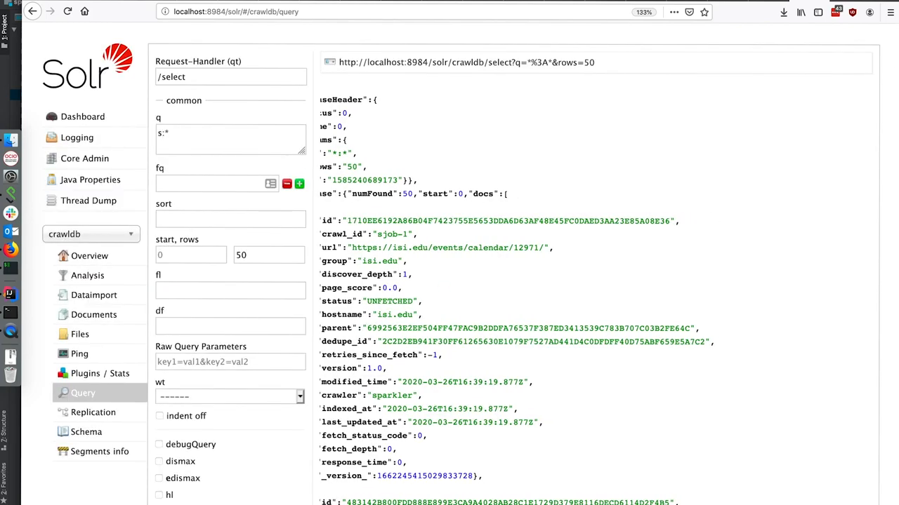
pyautogui.write('tus:')
pyautogui.write('FETCHED')
pyautogui.scroll(-2, 217, 463)
pyautogui.scroll(-2, 204, 449)
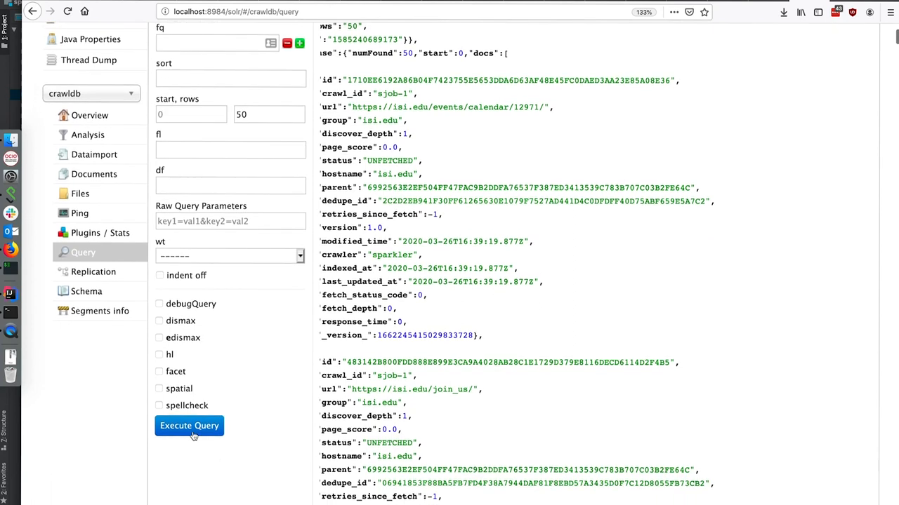
pyautogui.click(193, 439)
pyautogui.scroll(4, 400, 400)
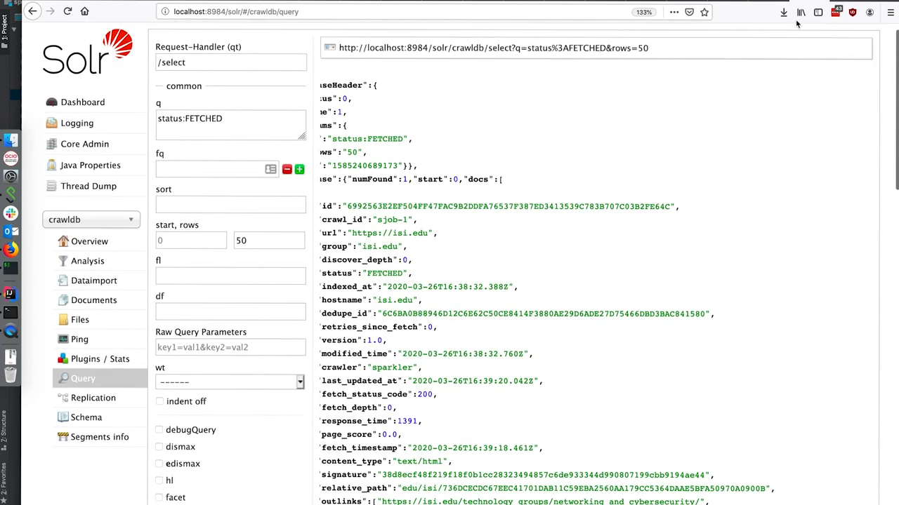
pyautogui.click(890, 12)
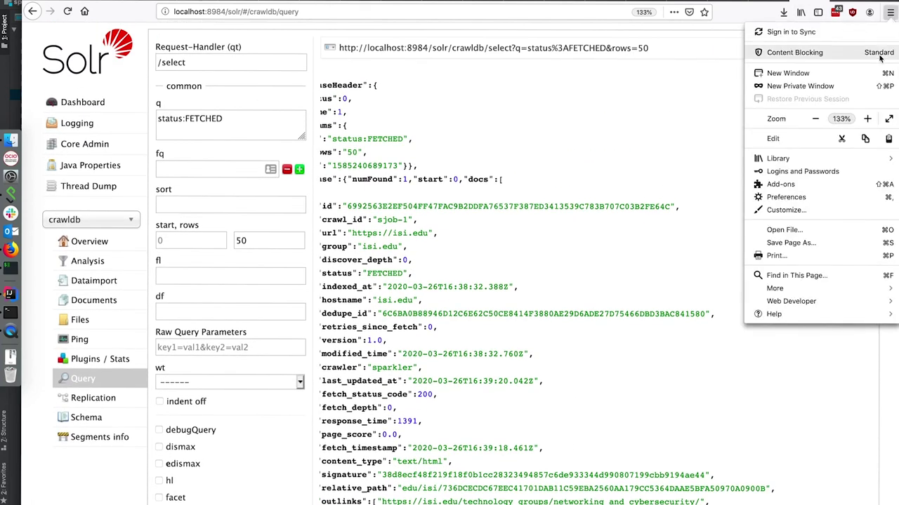
pyautogui.click(817, 119)
pyautogui.click(604, 211)
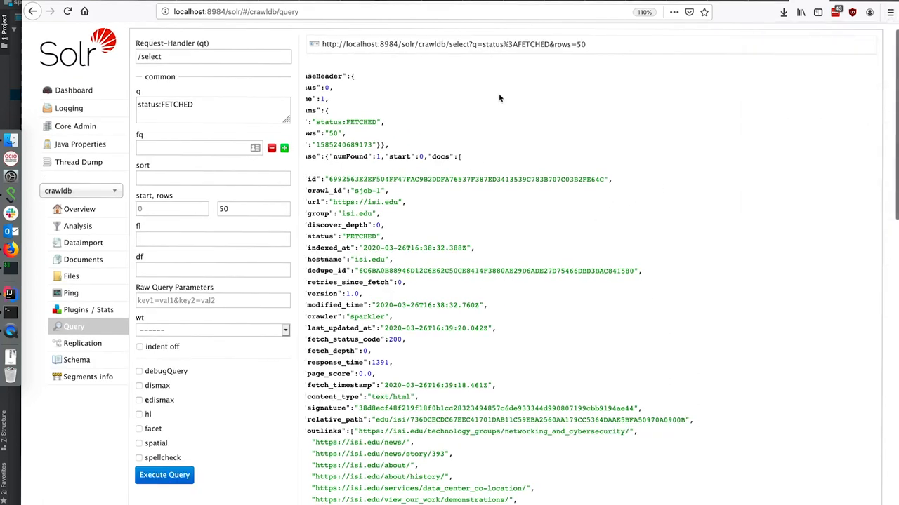
pyautogui.click(481, 44)
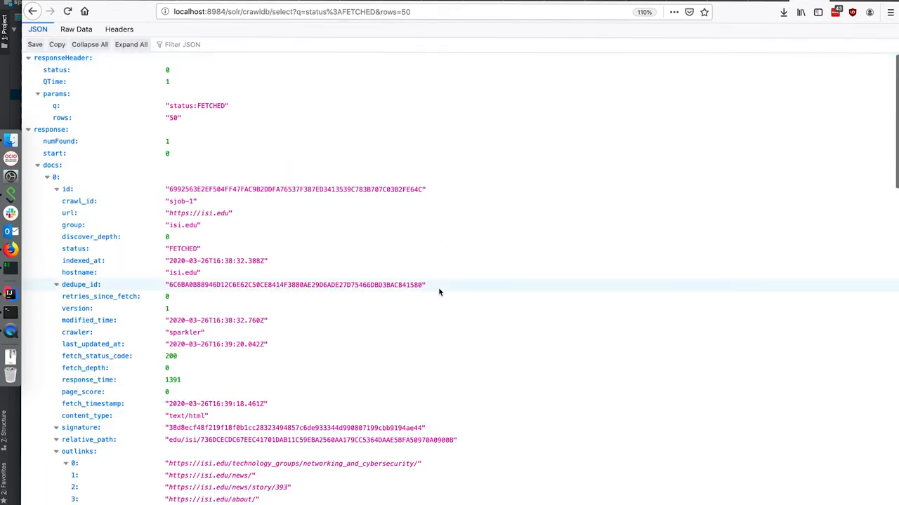
pyautogui.scroll(-3, 438, 291)
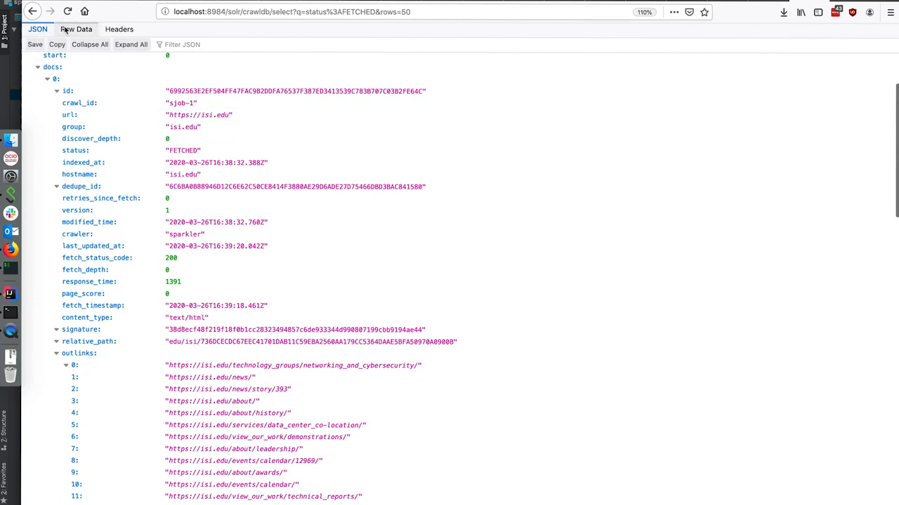
pyautogui.click(65, 30)
pyautogui.click(890, 12)
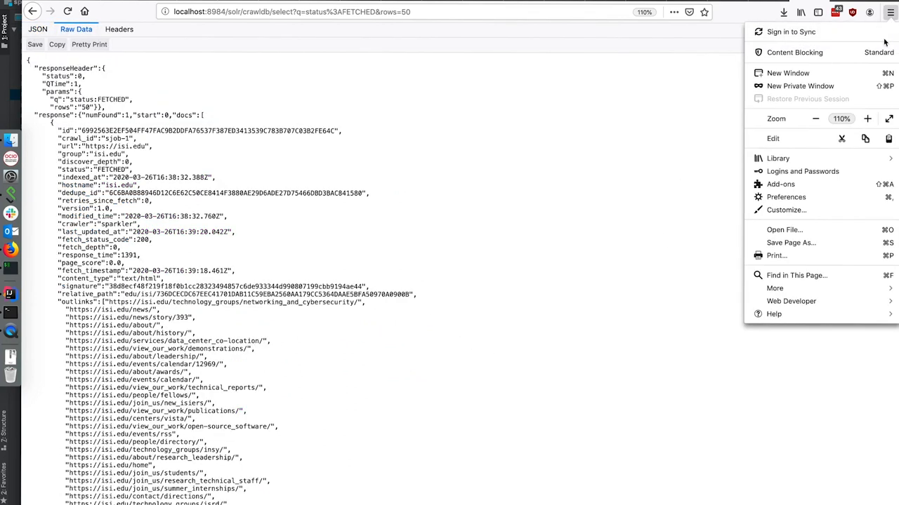
pyautogui.click(867, 119)
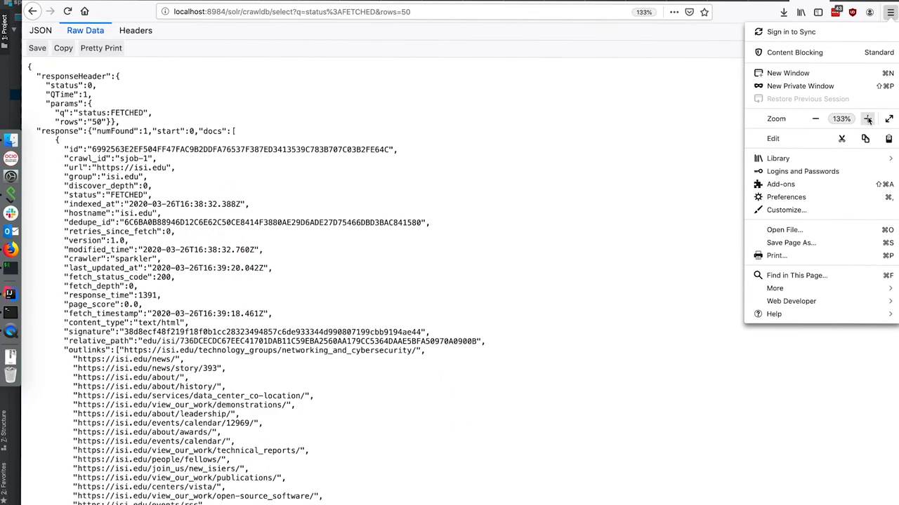
pyautogui.click(867, 119)
pyautogui.click(601, 226)
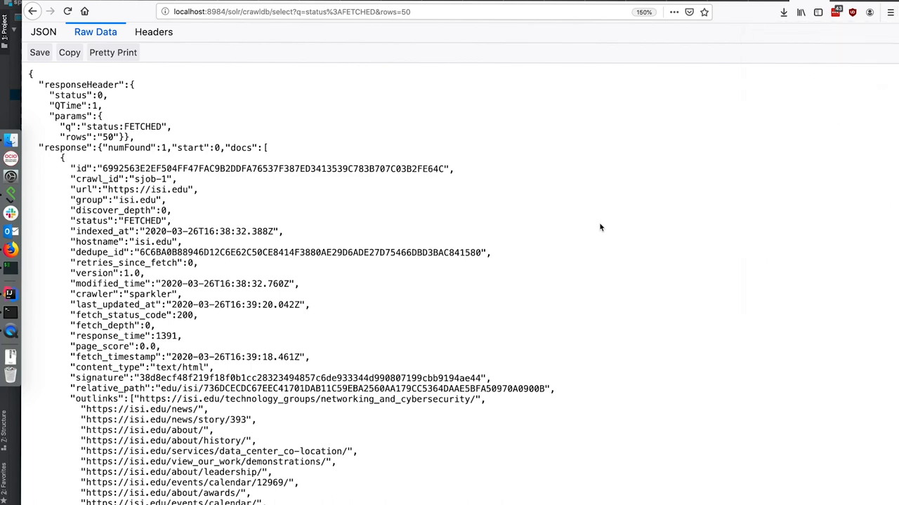
pyautogui.scroll(-3, 600, 227)
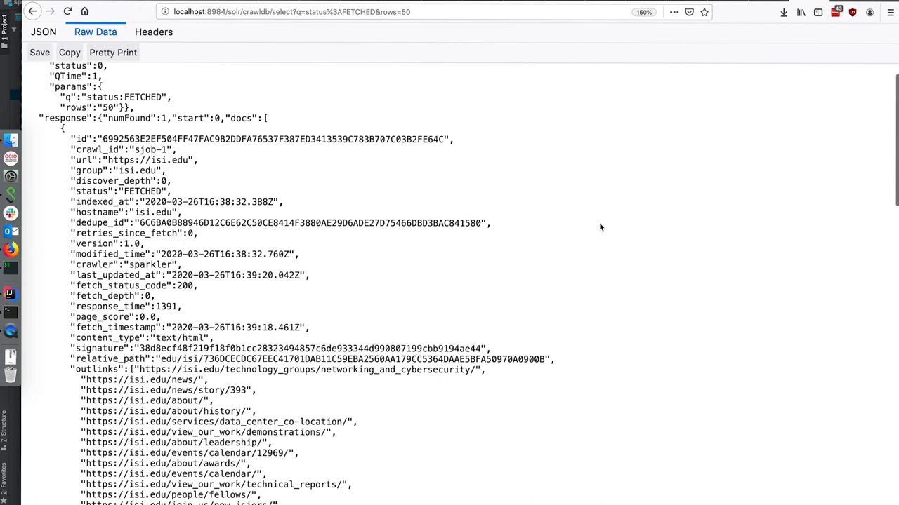
pyautogui.scroll(-5, 600, 227)
pyautogui.scroll(-5, 600, 226)
pyautogui.scroll(2, 221, 290)
pyautogui.scroll(2, 220, 290)
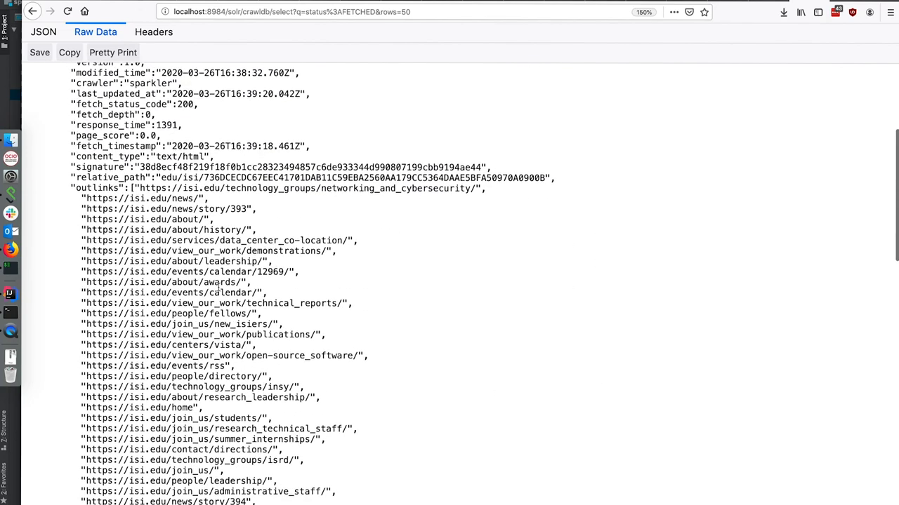
pyautogui.scroll(-5, 220, 290)
pyautogui.scroll(-4, 220, 290)
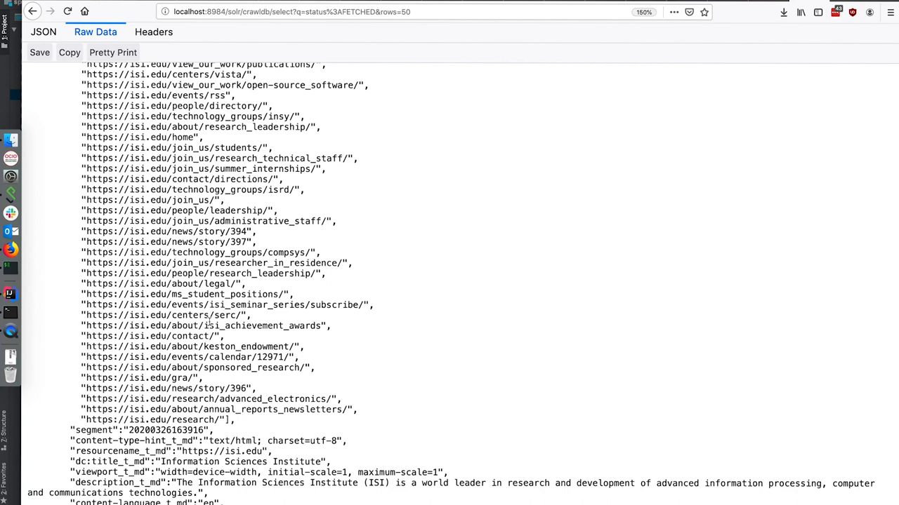
pyautogui.scroll(-2, 211, 322)
pyautogui.scroll(-2, 210, 323)
pyautogui.scroll(-1, 210, 323)
pyautogui.scroll(-1, 211, 323)
pyautogui.scroll(-1, 210, 323)
pyautogui.scroll(-1, 211, 322)
pyautogui.scroll(-1, 209, 322)
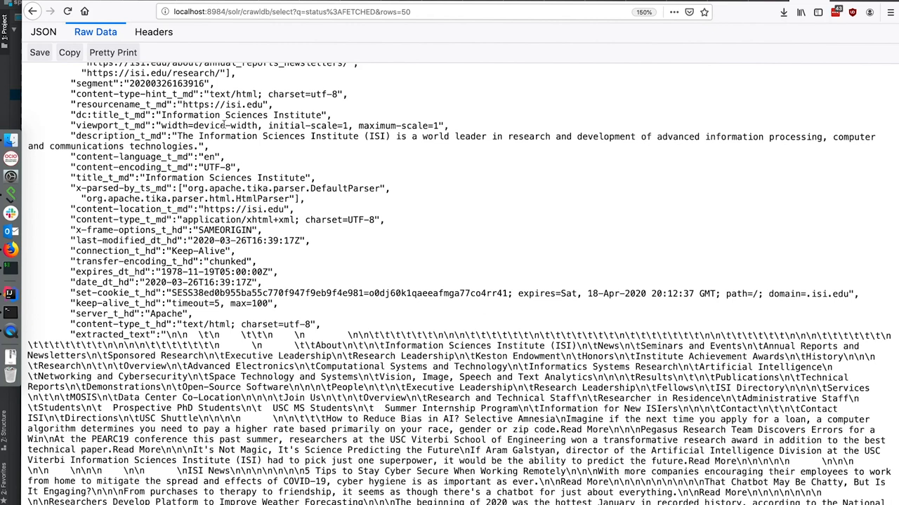
pyautogui.scroll(-2, 158, 278)
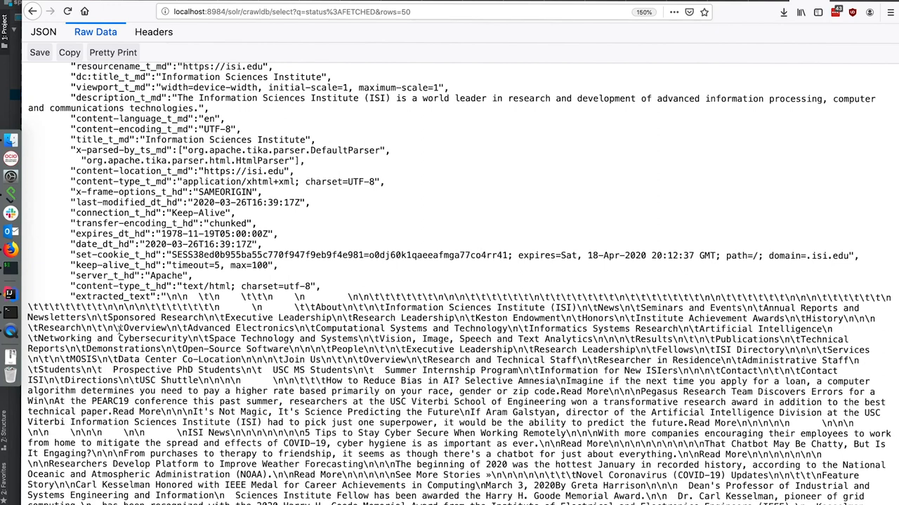
pyautogui.scroll(-3, 119, 320)
pyautogui.scroll(-2, 121, 320)
pyautogui.scroll(-3, 122, 320)
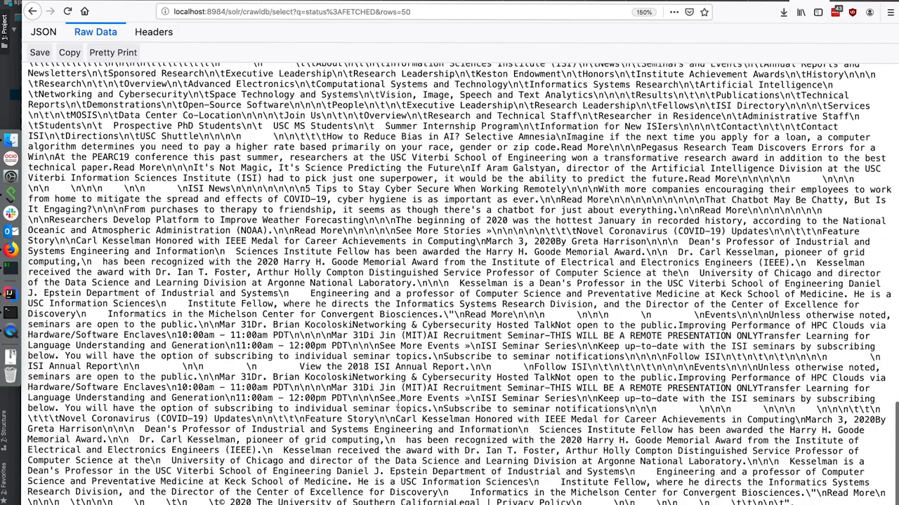
pyautogui.scroll(2, 457, 430)
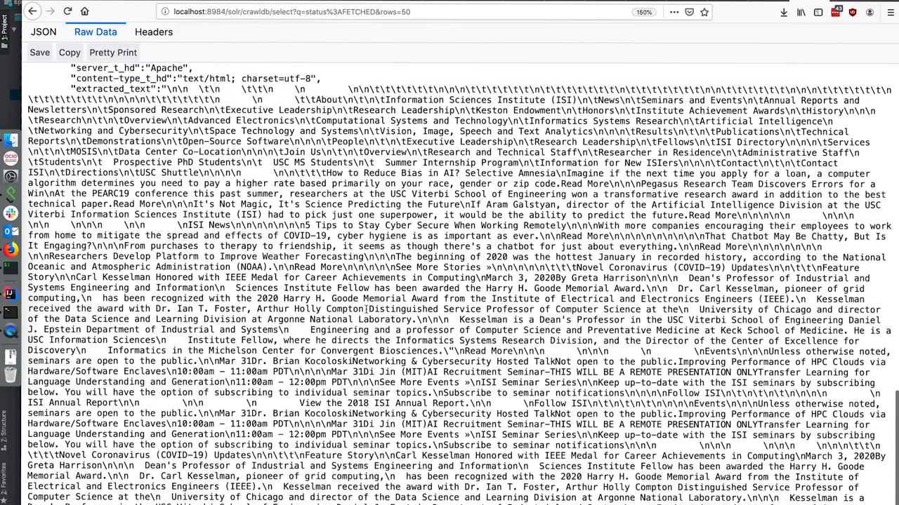
pyautogui.scroll(4, 367, 309)
pyautogui.scroll(3, 367, 309)
pyautogui.scroll(2, 367, 309)
pyautogui.scroll(2, 367, 310)
pyautogui.scroll(1, 367, 309)
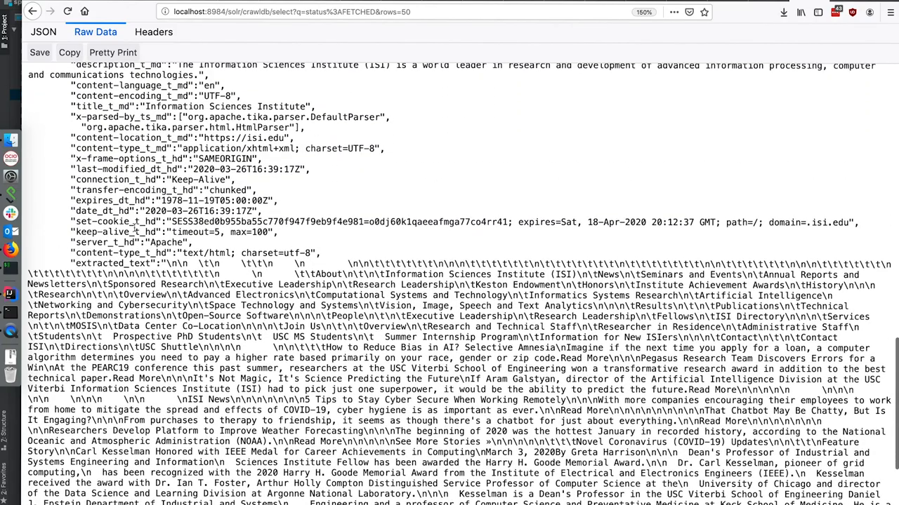
pyautogui.scroll(1, 140, 168)
pyautogui.scroll(1, 140, 175)
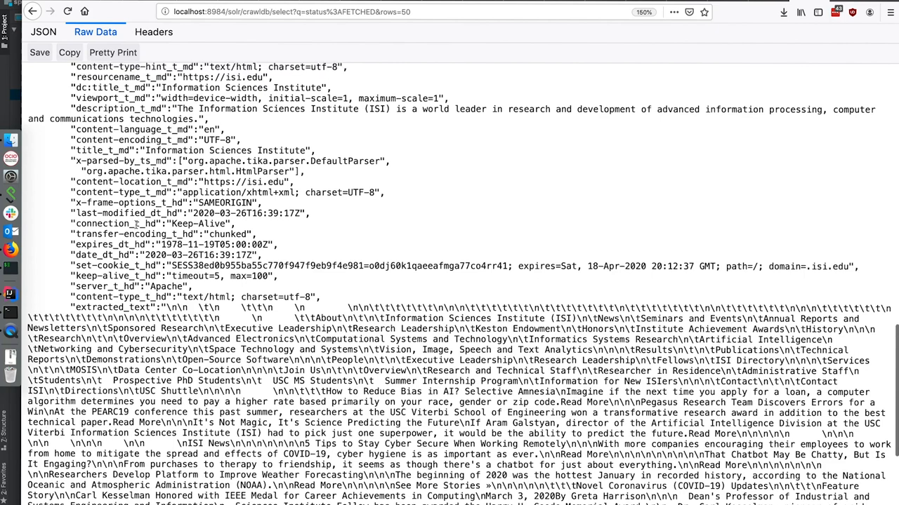
pyautogui.scroll(2, 137, 225)
pyautogui.scroll(1, 137, 224)
pyautogui.scroll(1, 137, 225)
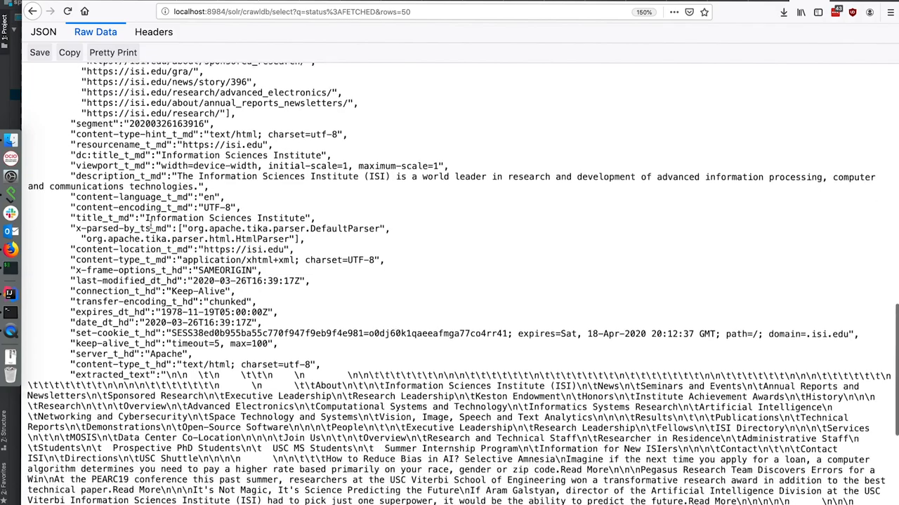
pyautogui.scroll(-2, 153, 207)
pyautogui.scroll(-2, 153, 224)
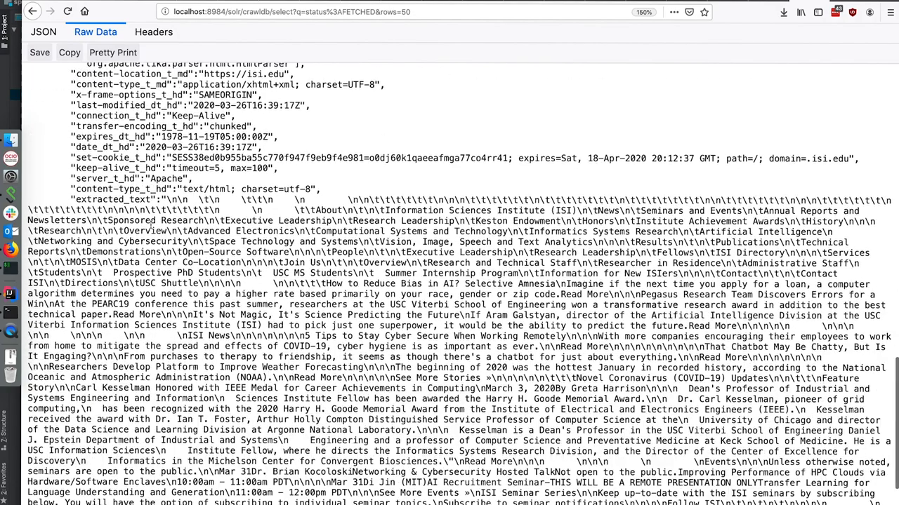
pyautogui.scroll(-3, 153, 225)
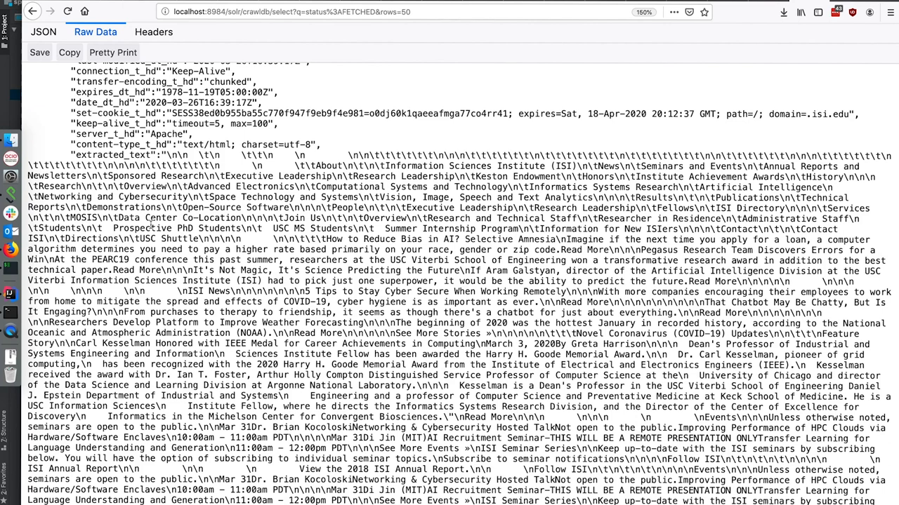
pyautogui.scroll(5, 450, 281)
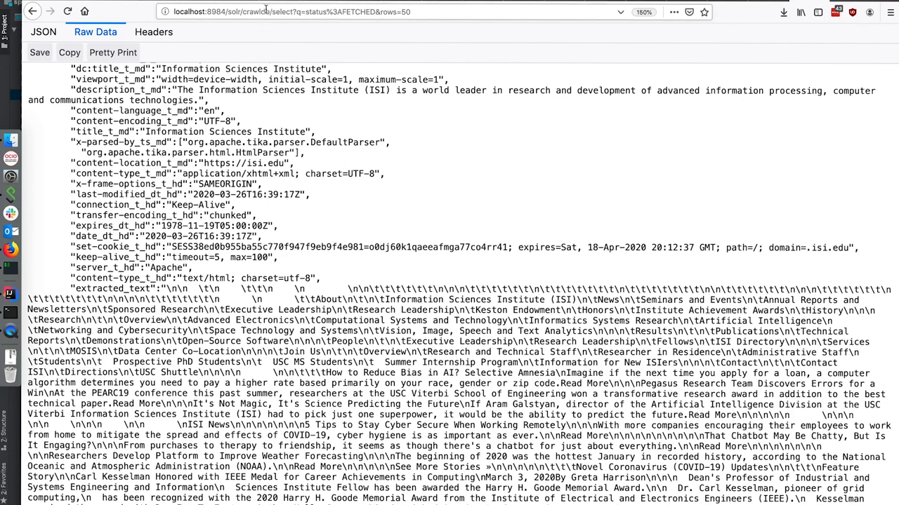
# Step: From the terminal, open sparkler/conf/sparkler-default.yaml in nano using Tab completion
pyautogui.click(10, 293)
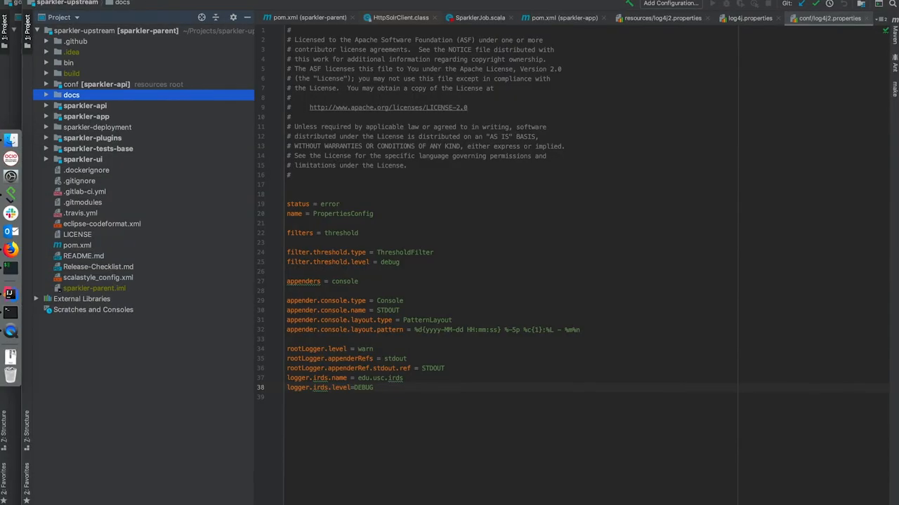
pyautogui.press('super+Tab')
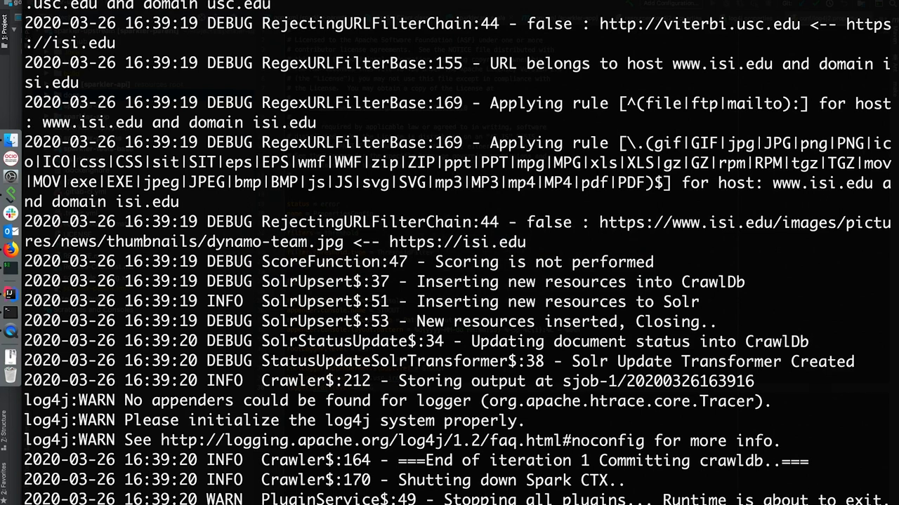
pyautogui.press('Tab')
pyautogui.press('Tab')
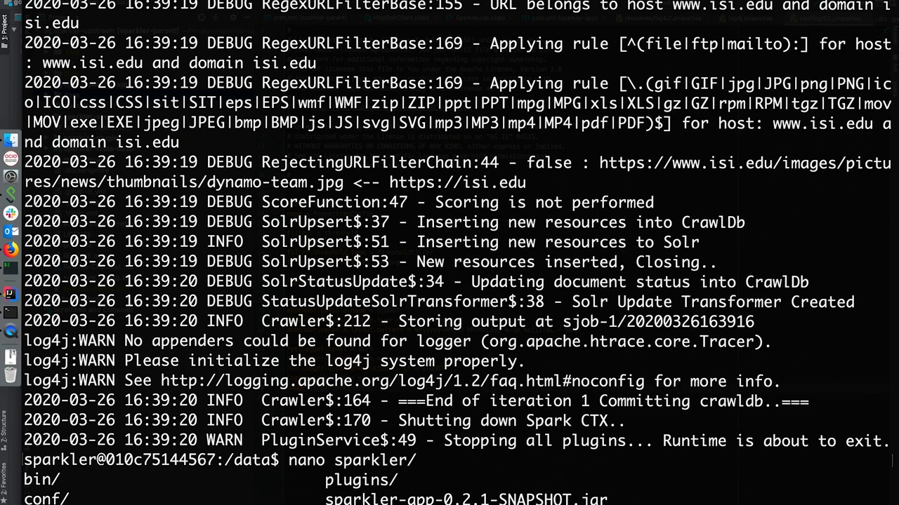
pyautogui.write('conf/')
pyautogui.press('Tab')
pyautogui.press('Tab')
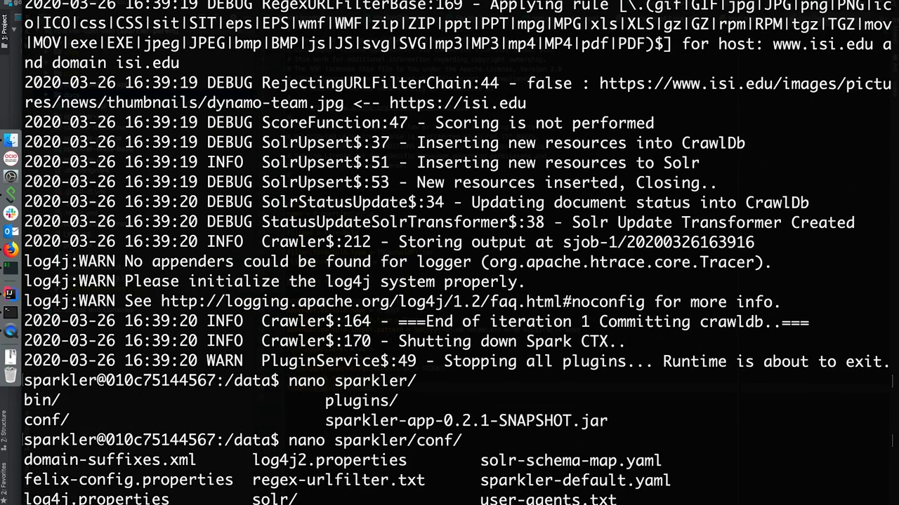
pyautogui.write('sparkler-default.yaml')
pyautogui.press('Return')
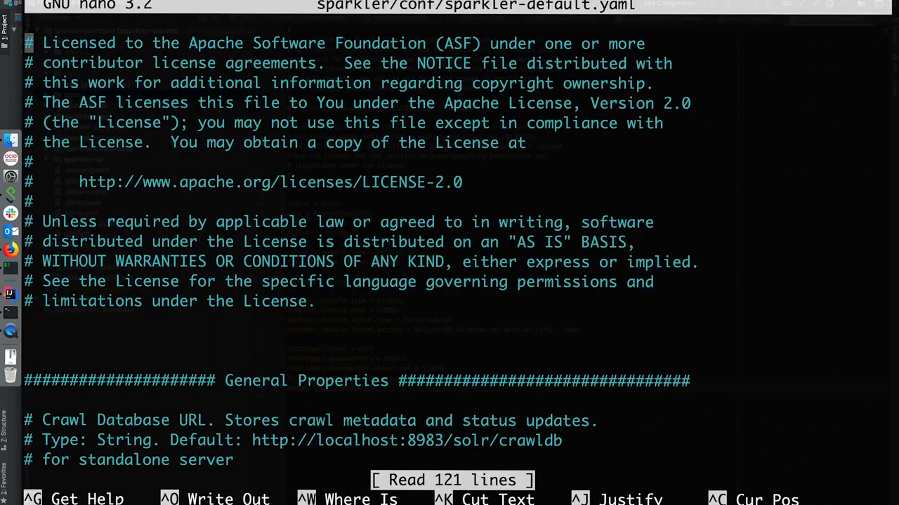
# Step: Scroll down past the license header through the General, Kafka and generate properties
pyautogui.press('Down')
pyautogui.press('Down')
pyautogui.press('Down')
pyautogui.press('Down')
pyautogui.press('Down')
pyautogui.press('Down')
pyautogui.press('Down')
pyautogui.press('Down')
pyautogui.press('Down')
pyautogui.press('Down')
pyautogui.press('Down')
pyautogui.press('Down')
pyautogui.press('Down')
pyautogui.press('Down')
pyautogui.press('Down')
pyautogui.press('Down')
pyautogui.press('Down')
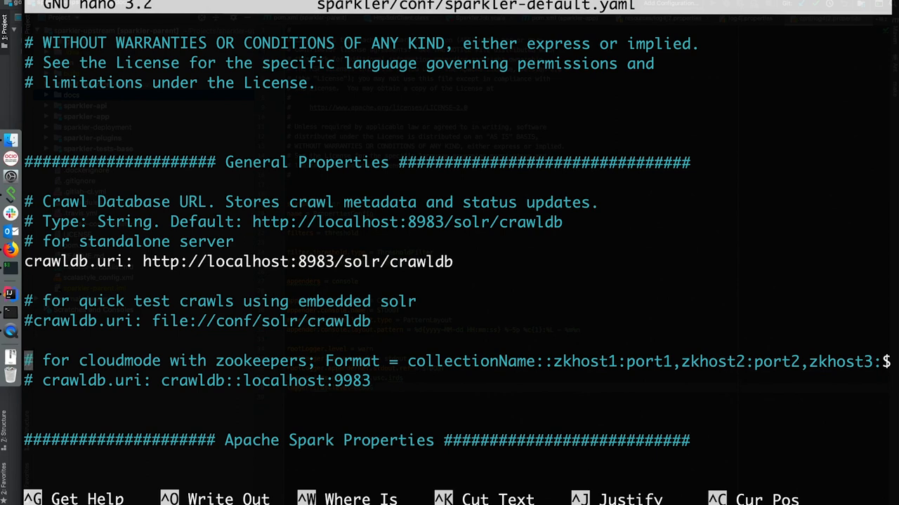
pyautogui.press('Down')
pyautogui.press('Down')
pyautogui.press('Down')
pyautogui.press('Down')
pyautogui.press('Down')
pyautogui.press('Down')
pyautogui.press('Down')
pyautogui.press('Down')
pyautogui.press('Down')
pyautogui.press('Down')
pyautogui.press('Down')
pyautogui.press('Down')
pyautogui.press('Down')
pyautogui.press('Down')
pyautogui.press('Down')
pyautogui.press('Down')
pyautogui.press('Down')
pyautogui.press('Down')
pyautogui.press('Down')
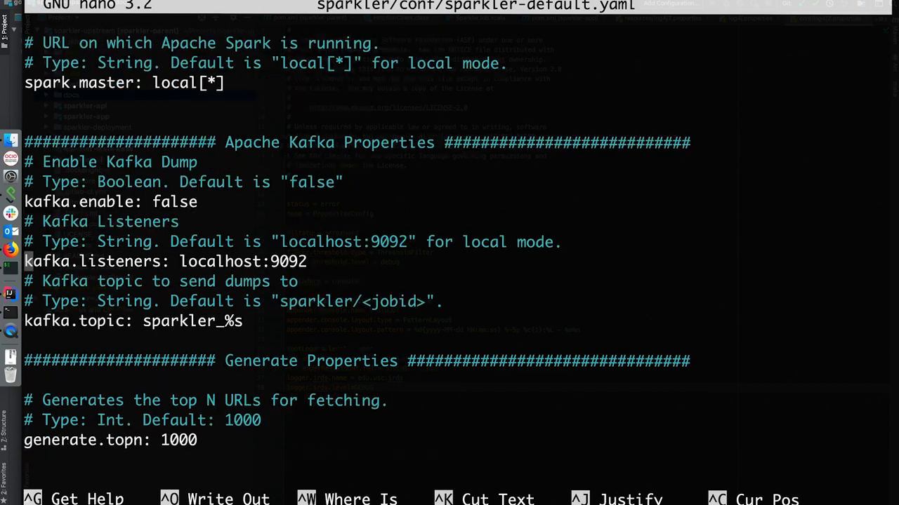
pyautogui.press('Down')
pyautogui.press('Down')
pyautogui.press('Down')
pyautogui.press('Down')
pyautogui.press('Down')
pyautogui.press('Down')
pyautogui.press('Down')
pyautogui.press('Down')
pyautogui.press('Down')
pyautogui.press('Down')
pyautogui.press('Down')
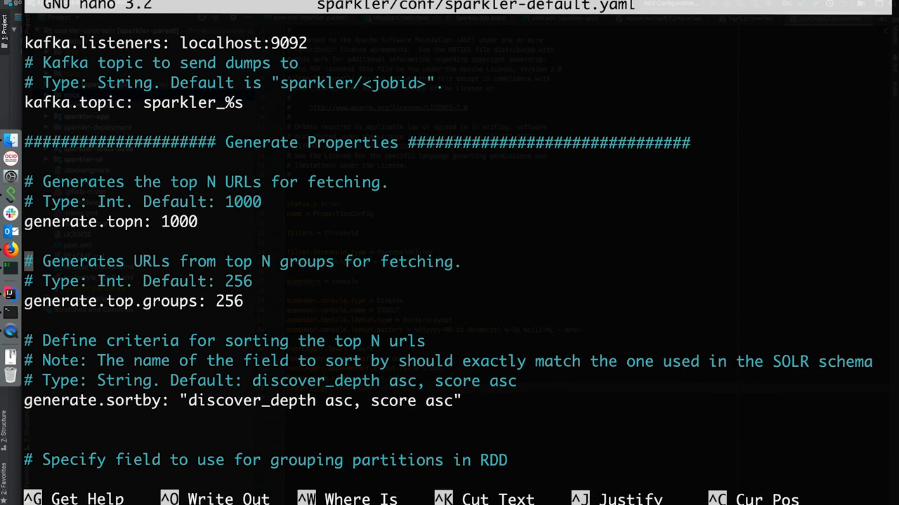
pyautogui.press('Down')
pyautogui.press('Down')
pyautogui.press('Down')
pyautogui.press('Down')
pyautogui.press('Down')
pyautogui.press('Down')
pyautogui.press('Down')
pyautogui.press('Down')
pyautogui.press('Down')
pyautogui.press('Down')
pyautogui.press('Down')
pyautogui.press('Down')
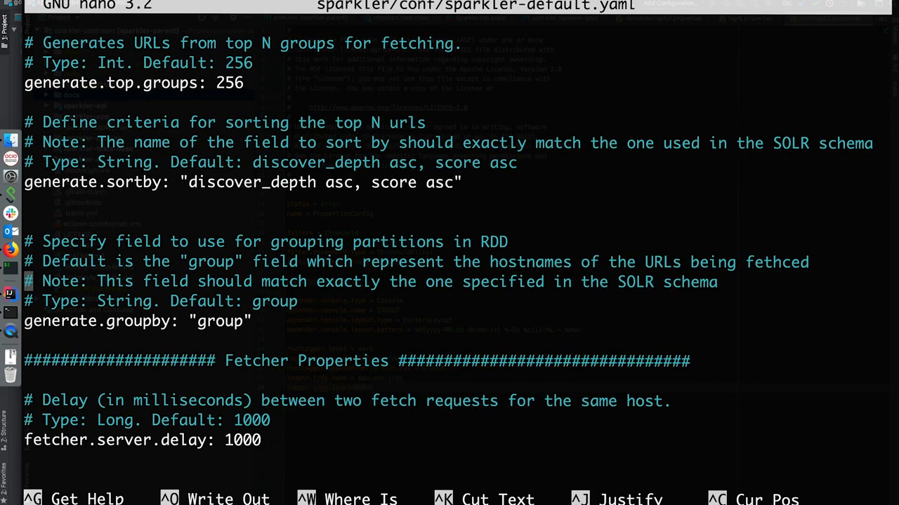
pyautogui.press('Down')
pyautogui.press('Down')
pyautogui.press('Down')
pyautogui.press('Down')
pyautogui.press('Down')
pyautogui.press('Down')
pyautogui.press('Down')
pyautogui.press('Down')
pyautogui.press('Down')
pyautogui.press('Down')
pyautogui.press('Down')
pyautogui.press('Down')
pyautogui.press('Down')
pyautogui.press('Down')
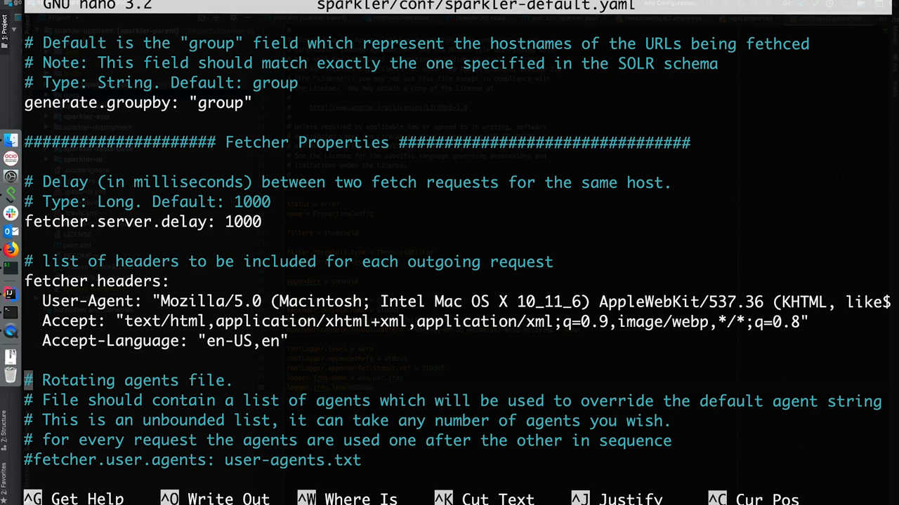
pyautogui.press('Down')
pyautogui.press('Down')
pyautogui.press('Down')
pyautogui.press('Down')
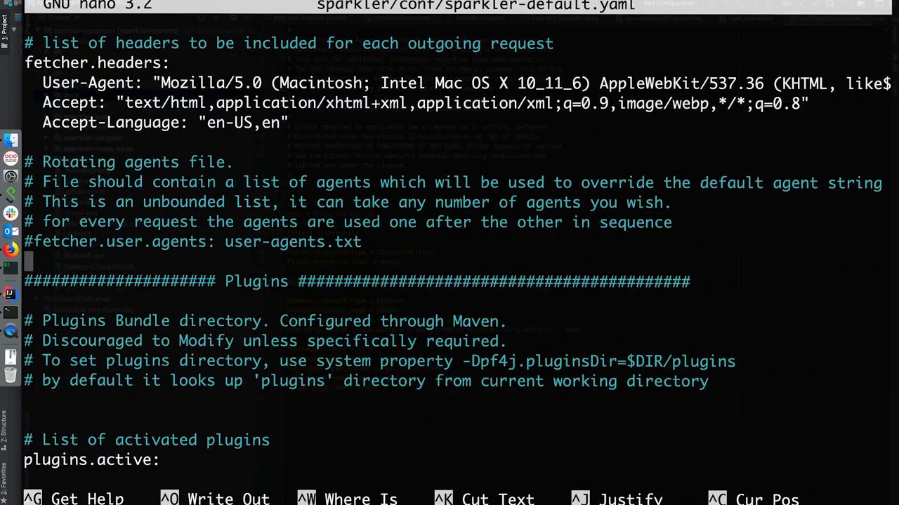
pyautogui.press('Up')
pyautogui.press('Right')
pyautogui.press('Down')
pyautogui.press('Down')
pyautogui.press('Down')
pyautogui.press('Down')
pyautogui.press('Down')
pyautogui.press('Down')
pyautogui.press('Down')
pyautogui.press('Down')
pyautogui.press('Down')
pyautogui.press('Down')
pyautogui.press('Down')
pyautogui.press('Down')
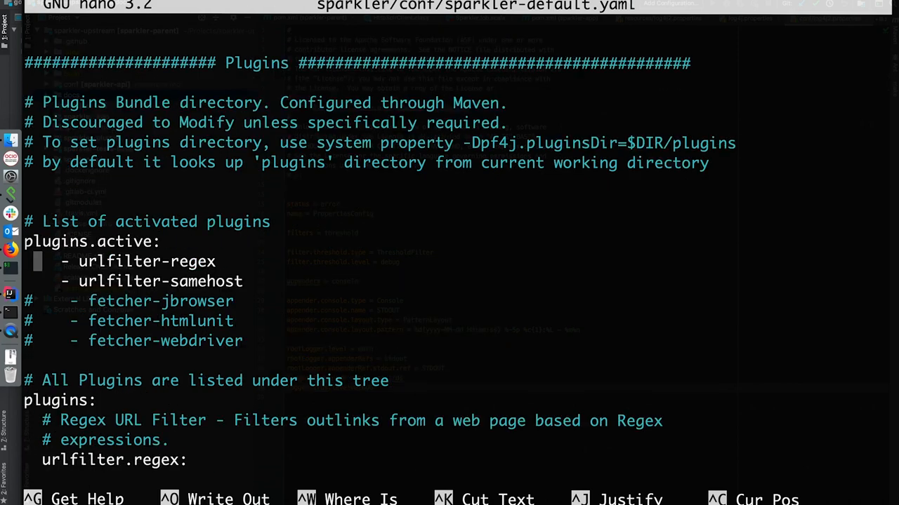
pyautogui.press('Down')
pyautogui.press('Down')
pyautogui.press('Down')
pyautogui.press('Down')
pyautogui.press('Up')
pyautogui.press('Up')
pyautogui.press('Up')
pyautogui.press('Right')
pyautogui.press('Right')
pyautogui.press('Right')
pyautogui.press('Right')
pyautogui.press('Right')
pyautogui.press('Right')
pyautogui.press('Right')
pyautogui.press('Right')
pyautogui.press('Right')
pyautogui.press('Right')
pyautogui.press('Right')
pyautogui.press('Right')
pyautogui.press('Up')
pyautogui.press('Down')
pyautogui.press('Down')
pyautogui.press('Down')
pyautogui.press('Down')
pyautogui.press('Down')
pyautogui.press('Down')
pyautogui.press('Down')
pyautogui.press('Down')
pyautogui.press('Down')
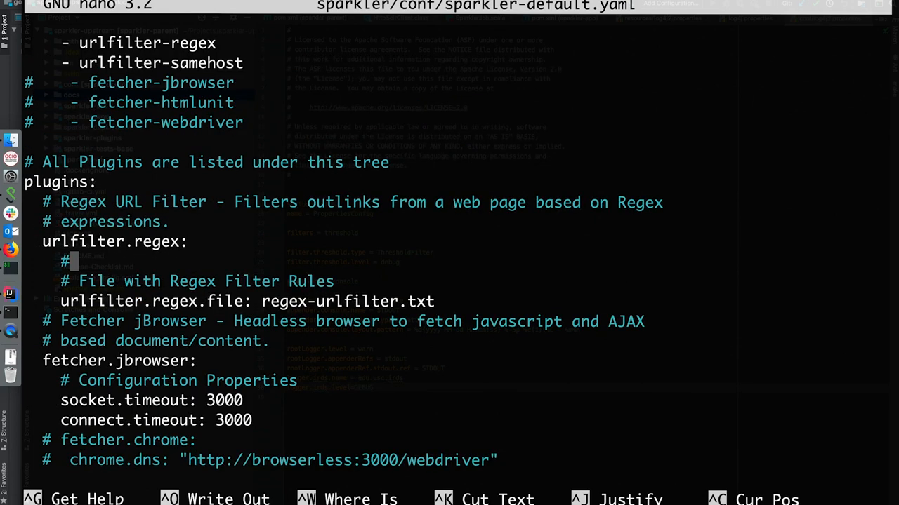
pyautogui.press('Down')
pyautogui.press('Down')
pyautogui.press('Up')
pyautogui.press('Up')
pyautogui.press('Up')
pyautogui.press('Up')
pyautogui.press('Up')
pyautogui.press('Up')
pyautogui.press('Up')
pyautogui.press('Up')
pyautogui.press('Up')
pyautogui.press('Up')
pyautogui.press('Up')
pyautogui.press('Up')
pyautogui.press('Down')
pyautogui.press('Down')
pyautogui.press('Down')
pyautogui.press('Down')
pyautogui.press('Down')
pyautogui.press('Down')
pyautogui.press('Down')
pyautogui.press('Down')
pyautogui.press('Down')
pyautogui.press('Down')
pyautogui.press('Down')
pyautogui.press('Down')
pyautogui.press('Down')
pyautogui.press('Down')
pyautogui.press('Up')
pyautogui.press('Up')
pyautogui.press('Up')
pyautogui.press('Up')
pyautogui.press('Up')
pyautogui.press('Up')
pyautogui.press('Up')
pyautogui.press('Up')
pyautogui.press('Up')
pyautogui.press('Up')
pyautogui.press('Up')
pyautogui.press('Up')
# Step: Move to the commented-out fetcher-jbrowser entry in the plugin config
pyautogui.press('Down')
pyautogui.press('Down')
pyautogui.press('Down')
pyautogui.press('Down')
pyautogui.press('Down')
pyautogui.press('Down')
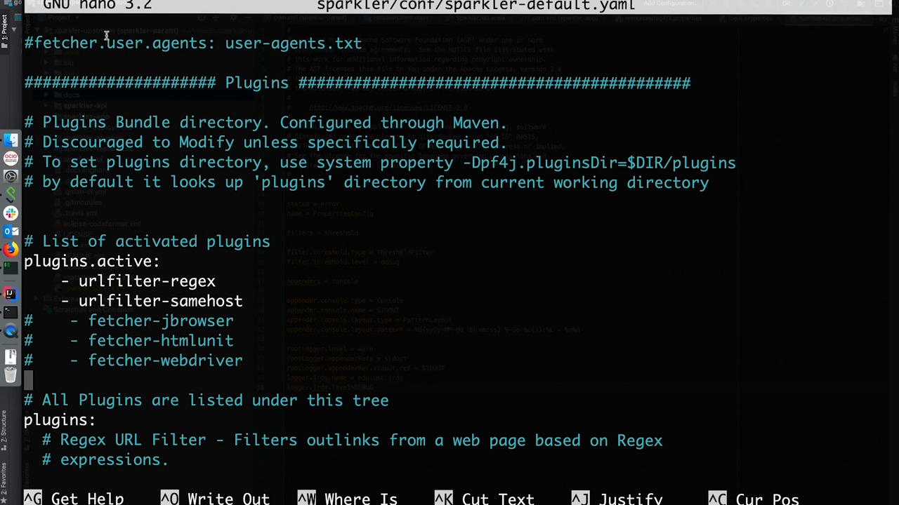
# Step: In IntelliJ, expand sparkler-plugins > urlfilter-regex > src > main > java to its plugin package
pyautogui.click(9, 294)
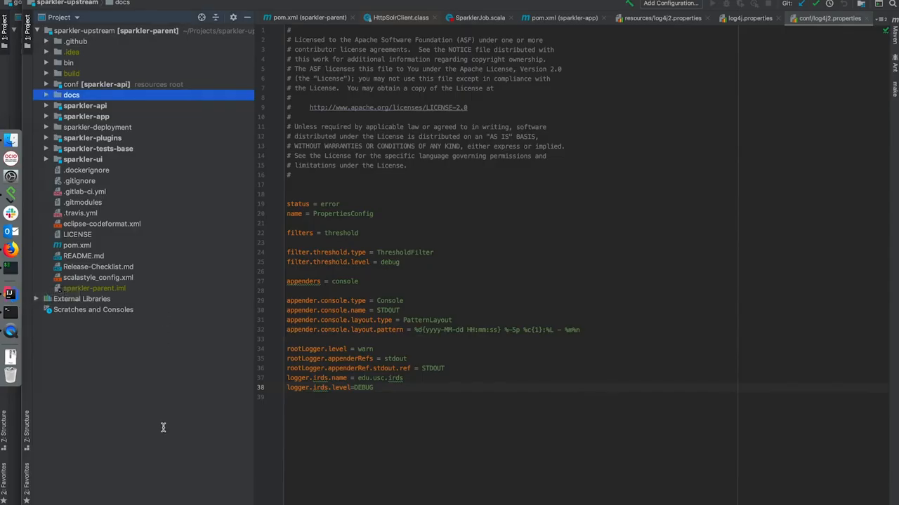
pyautogui.click(49, 141)
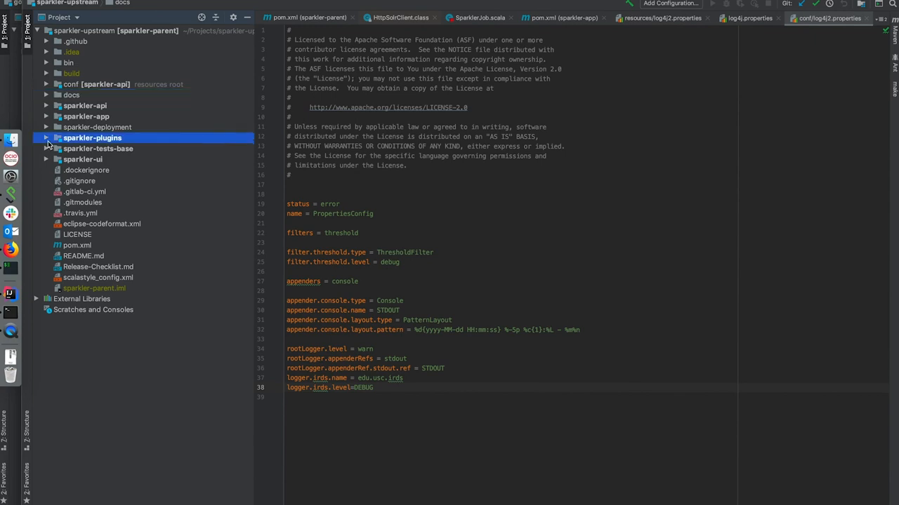
pyautogui.click(46, 138)
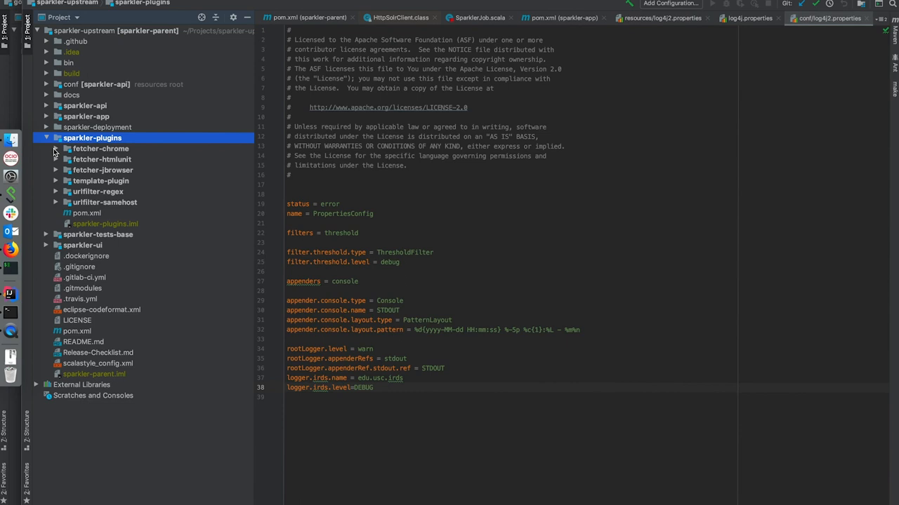
pyautogui.click(59, 192)
pyautogui.click(55, 193)
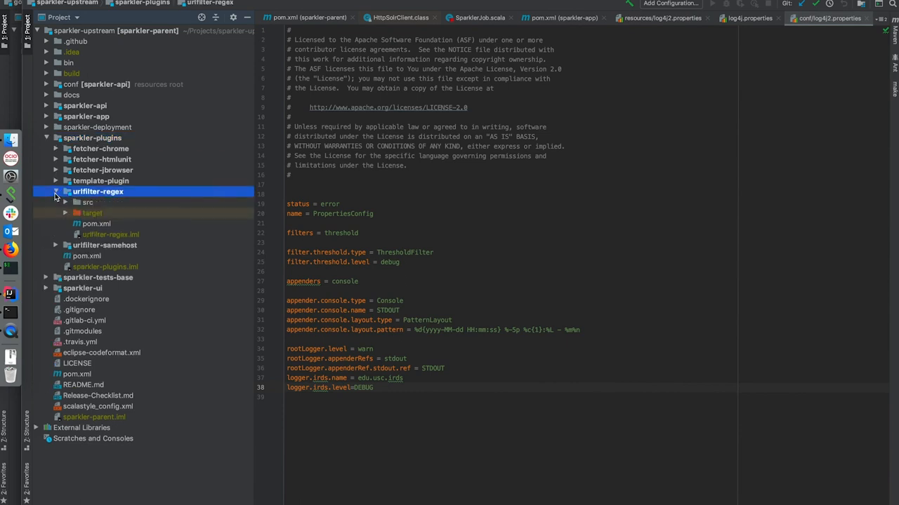
pyautogui.click(65, 203)
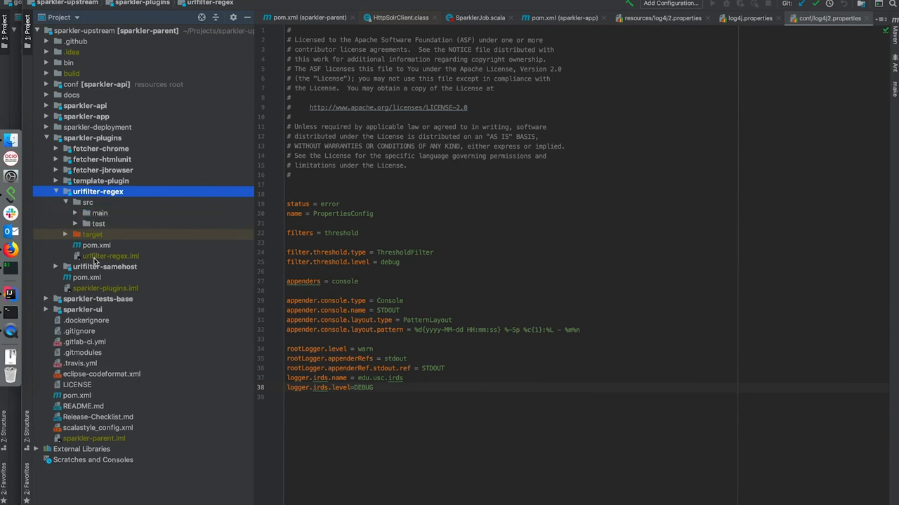
pyautogui.click(75, 214)
pyautogui.click(85, 224)
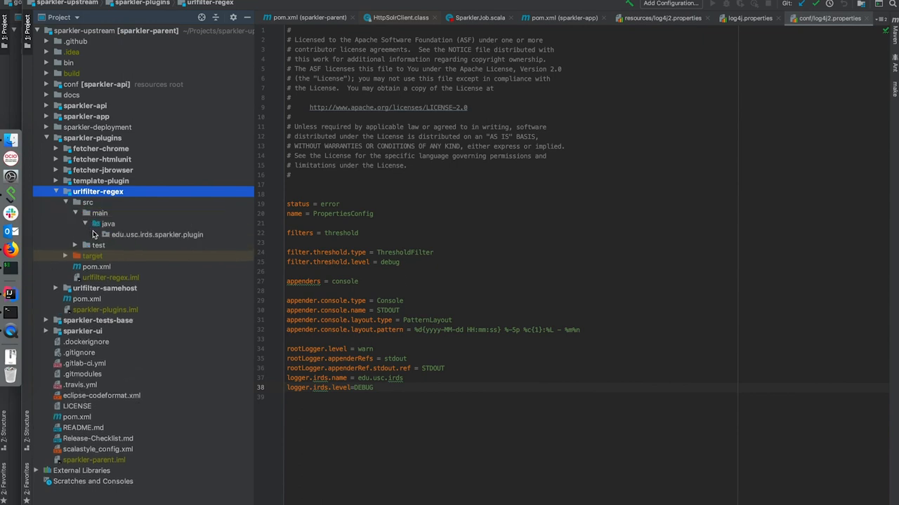
pyautogui.click(95, 235)
# Step: View RegexURLFilter and RegexURLFilterActivator sources, then expand the regex sub-package to RegexRule
pyautogui.doubleClick(145, 256)
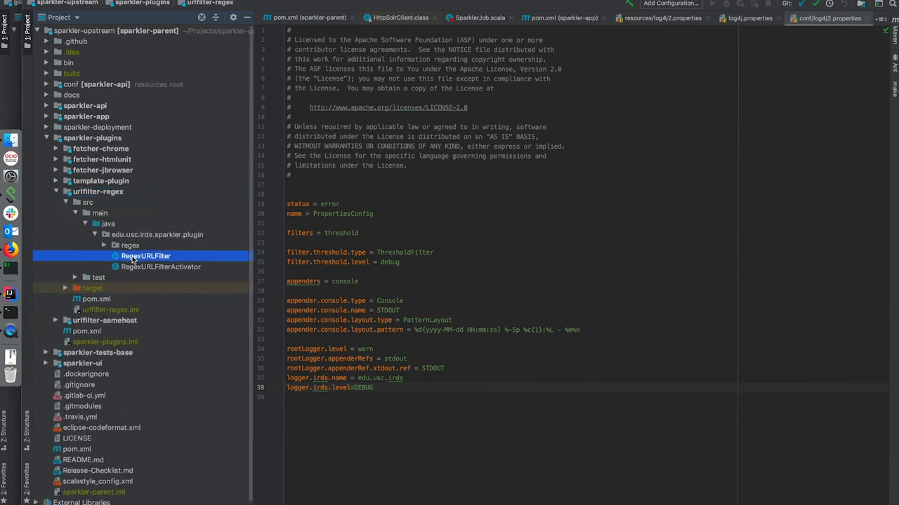
pyautogui.click(144, 267)
pyautogui.doubleClick(144, 268)
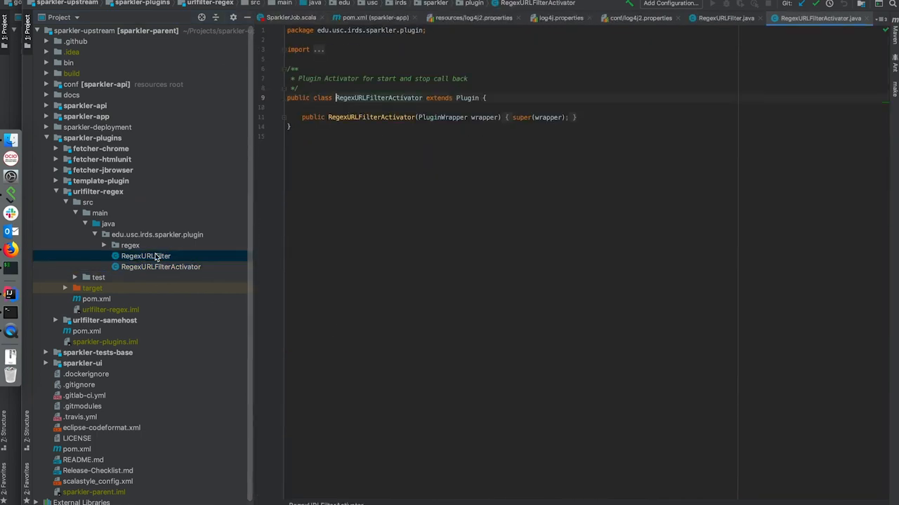
pyautogui.click(145, 256)
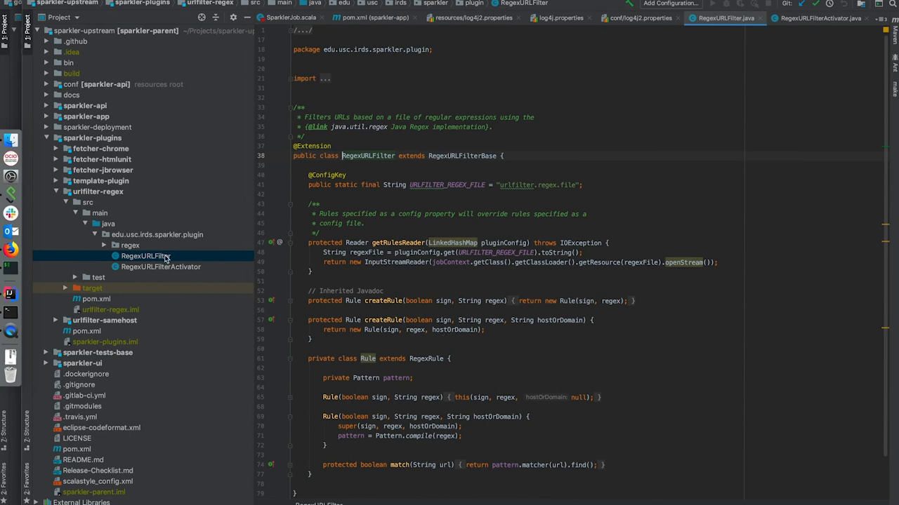
pyautogui.click(105, 245)
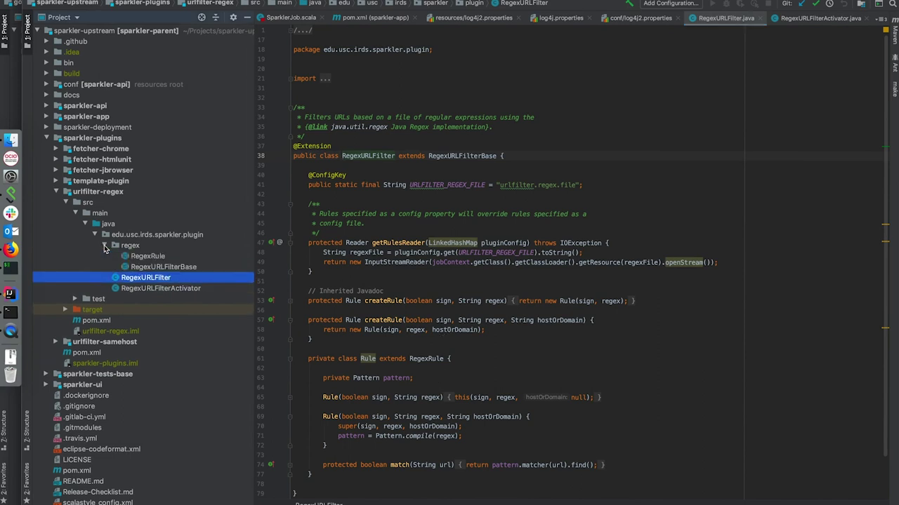
pyautogui.click(147, 256)
# Step: Read through RegexURLFilterBase.java, then switch back to Firefox's Solr results
pyautogui.click(163, 267)
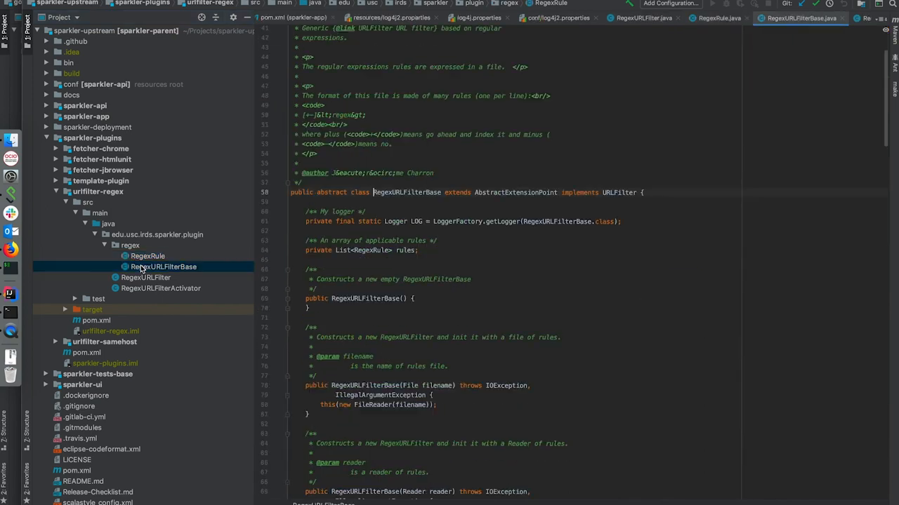
pyautogui.scroll(-10, 428, 342)
pyautogui.scroll(-5, 429, 342)
pyautogui.scroll(-1, 428, 342)
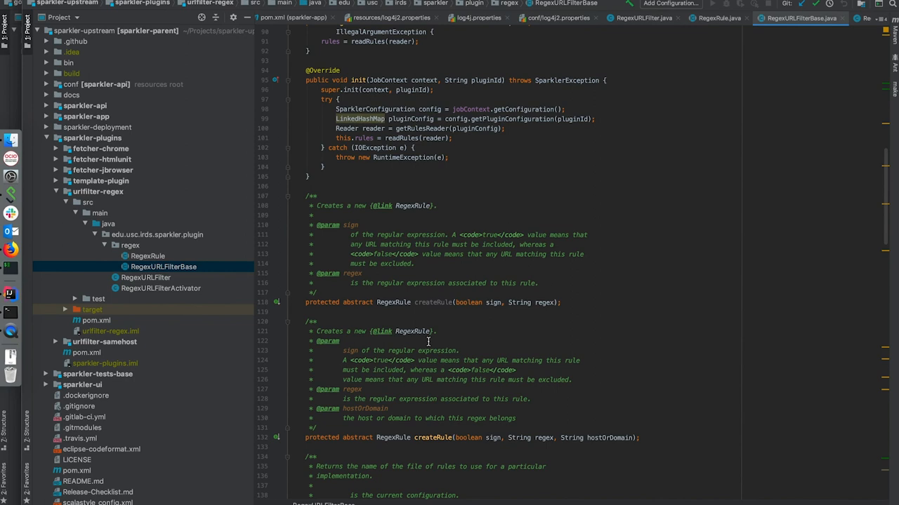
pyautogui.press('super+Tab')
pyautogui.press('super+Tab')
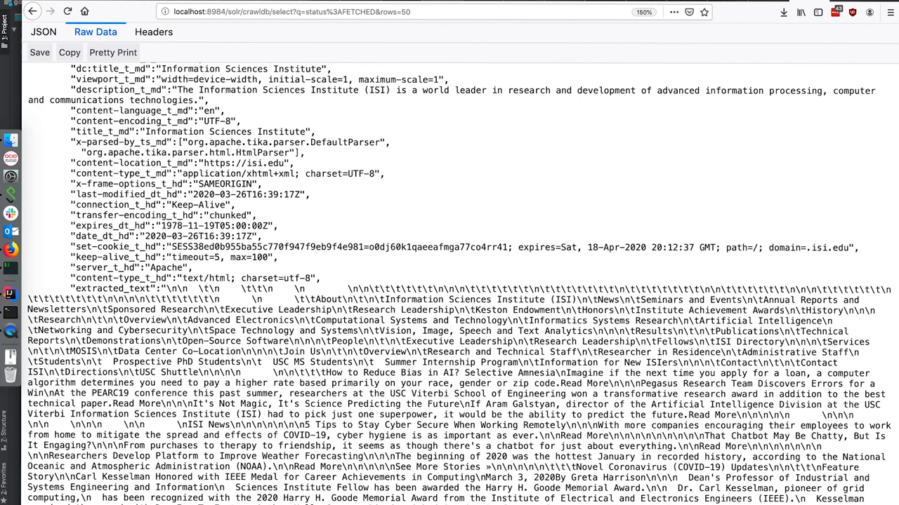
# Step: On the Build and Deploy wiki page, highlight the seed URL and -su option in the inject command
pyautogui.hotkey('ctrl', 'Tab')
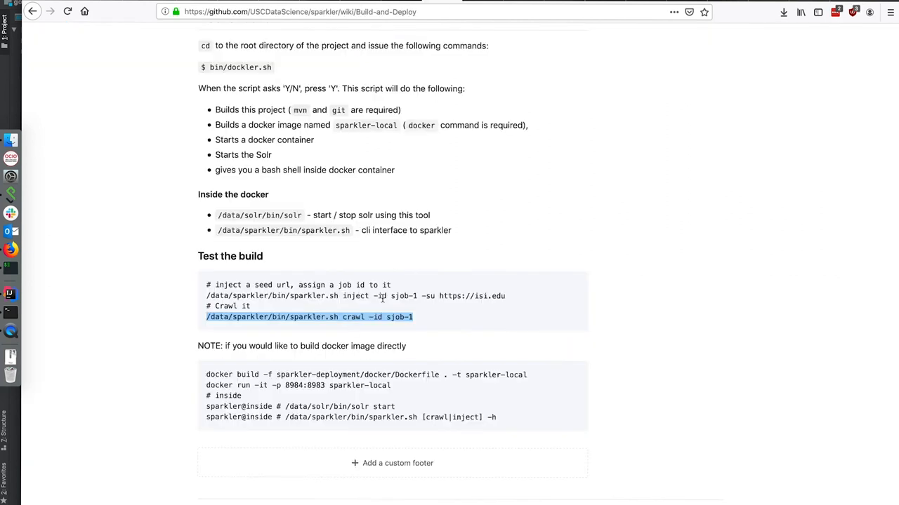
pyautogui.click(382, 298)
pyautogui.moveTo(424, 297); pyautogui.dragTo(426, 308)
pyautogui.click(430, 295)
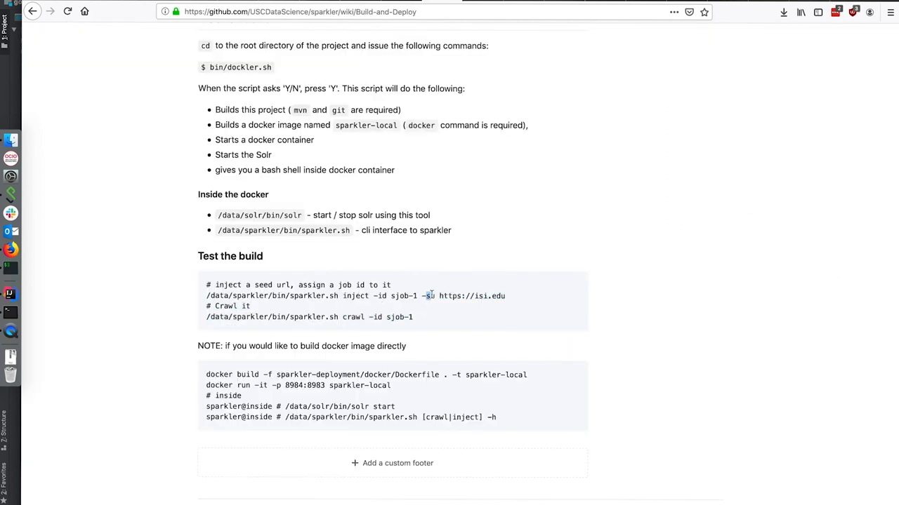
pyautogui.moveTo(421, 295); pyautogui.dragTo(436, 295)
pyautogui.click(421, 296)
pyautogui.scroll(5, 444, 315)
pyautogui.scroll(3, 444, 314)
pyautogui.scroll(4, 444, 315)
pyautogui.scroll(3, 444, 314)
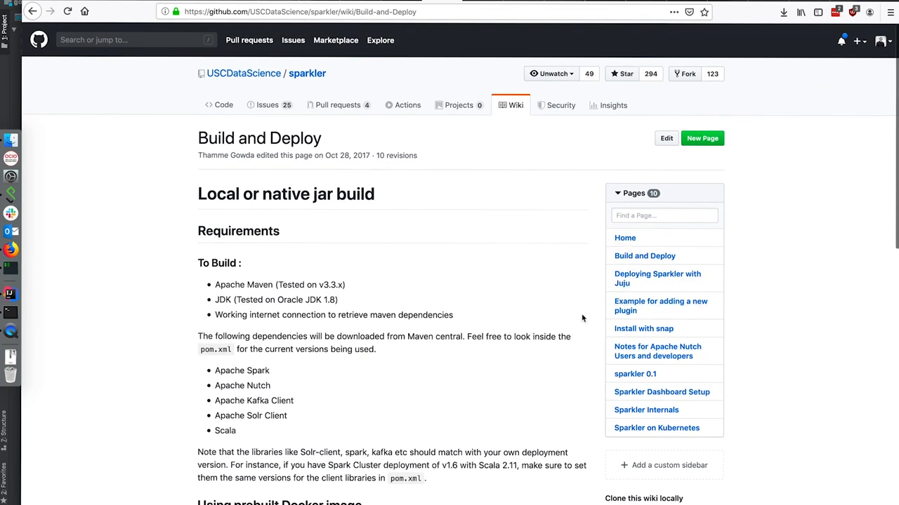
# Step: View the sparkler 0.1 wiki page, then go to the sparkler repository's main page
pyautogui.click(618, 380)
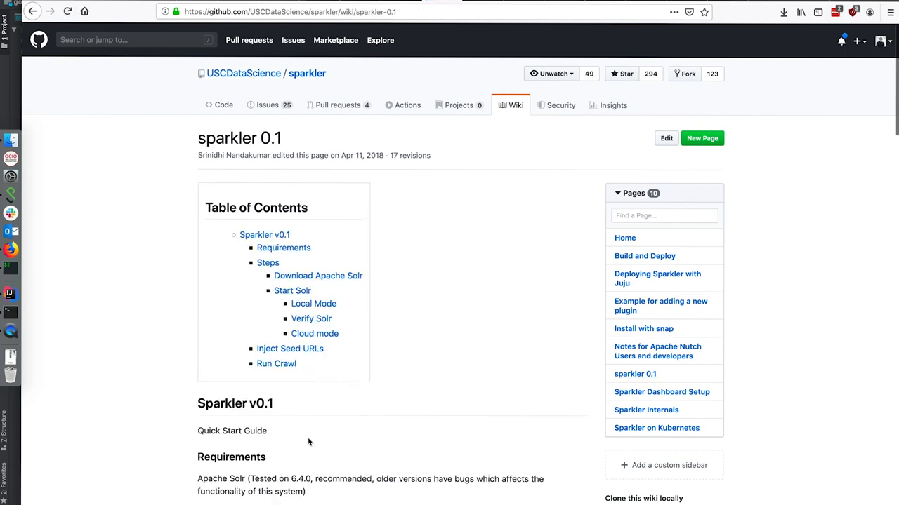
pyautogui.scroll(-5, 309, 421)
pyautogui.scroll(-3, 309, 436)
pyautogui.scroll(-2, 309, 441)
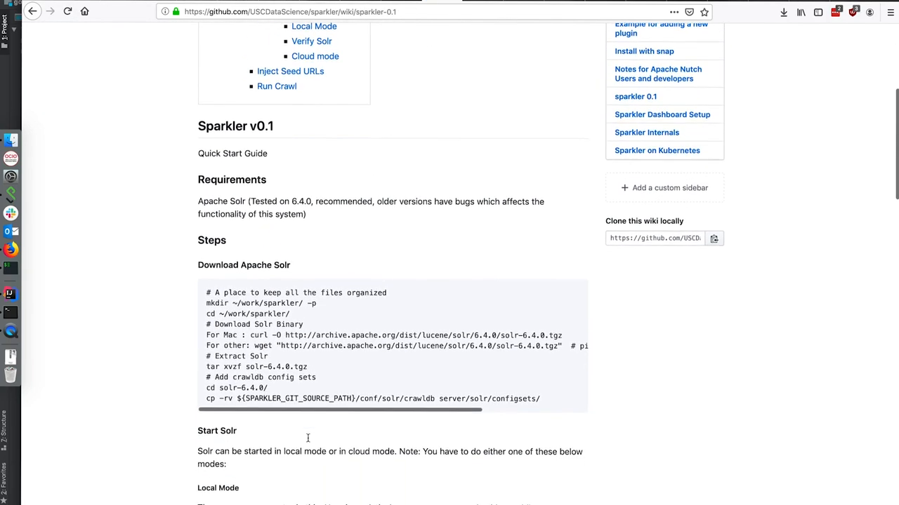
pyautogui.scroll(-1, 308, 441)
pyautogui.scroll(8, 308, 440)
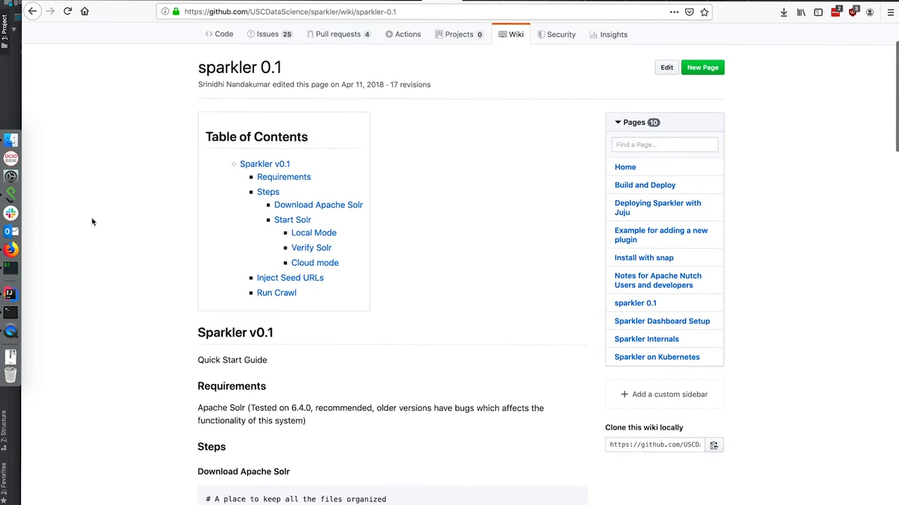
pyautogui.scroll(3, 82, 225)
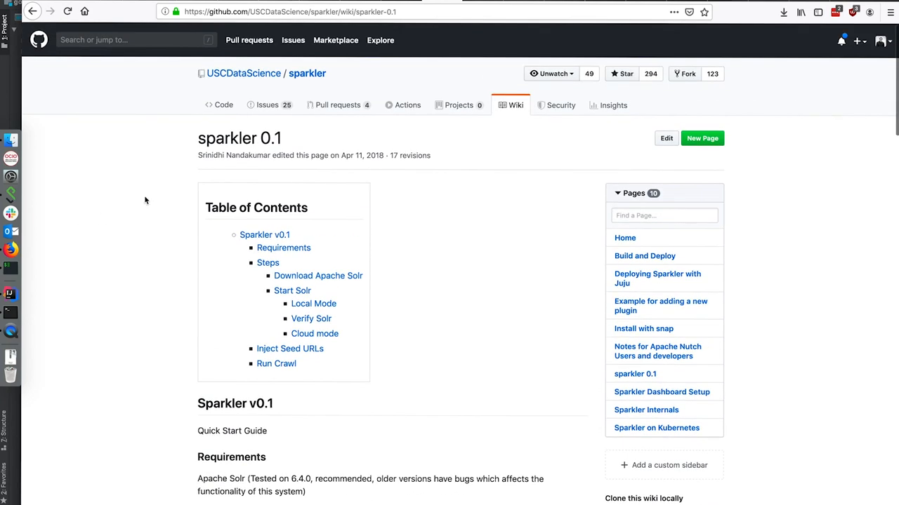
pyautogui.click(307, 73)
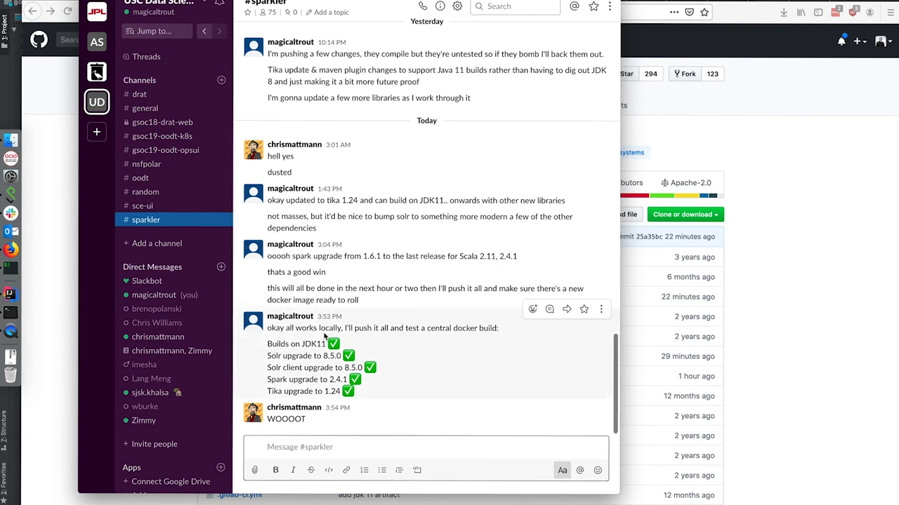
pyautogui.moveTo(393, 215)
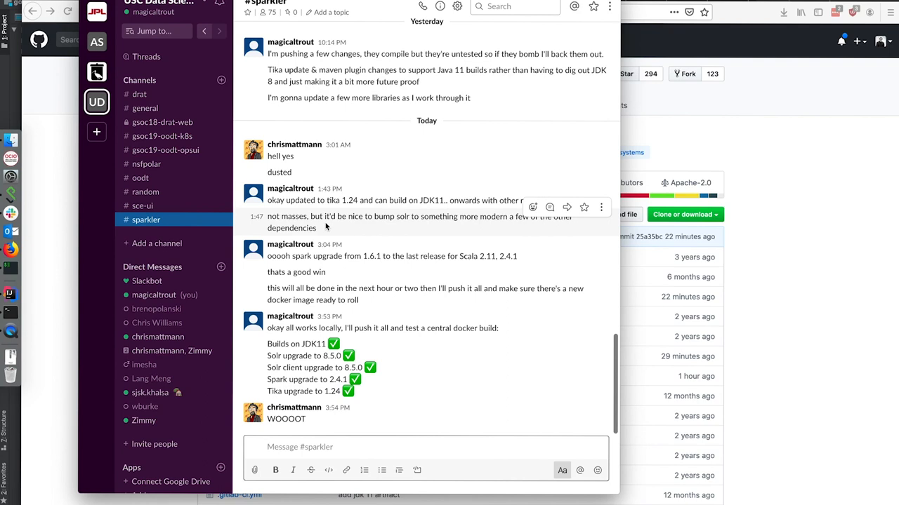
# Step: After showing the #sparkler Slack channel, switch back to Firefox
pyautogui.press('super+Tab')
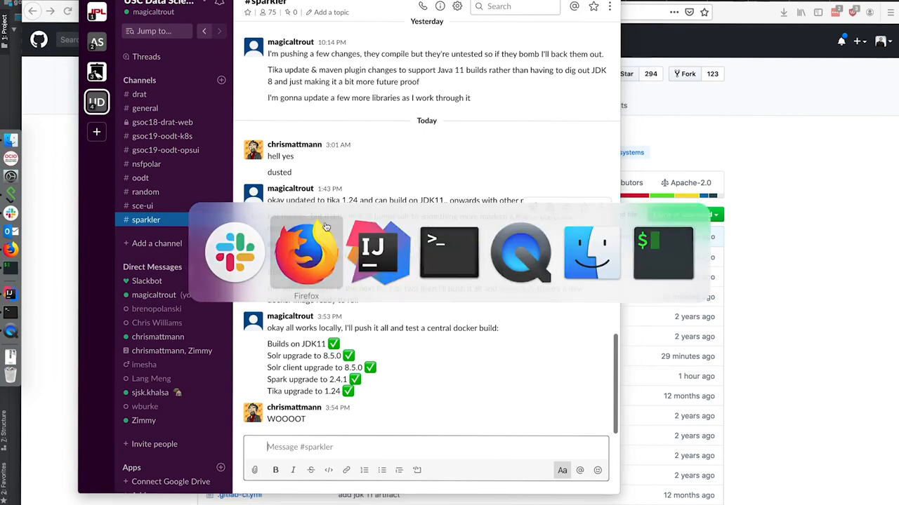